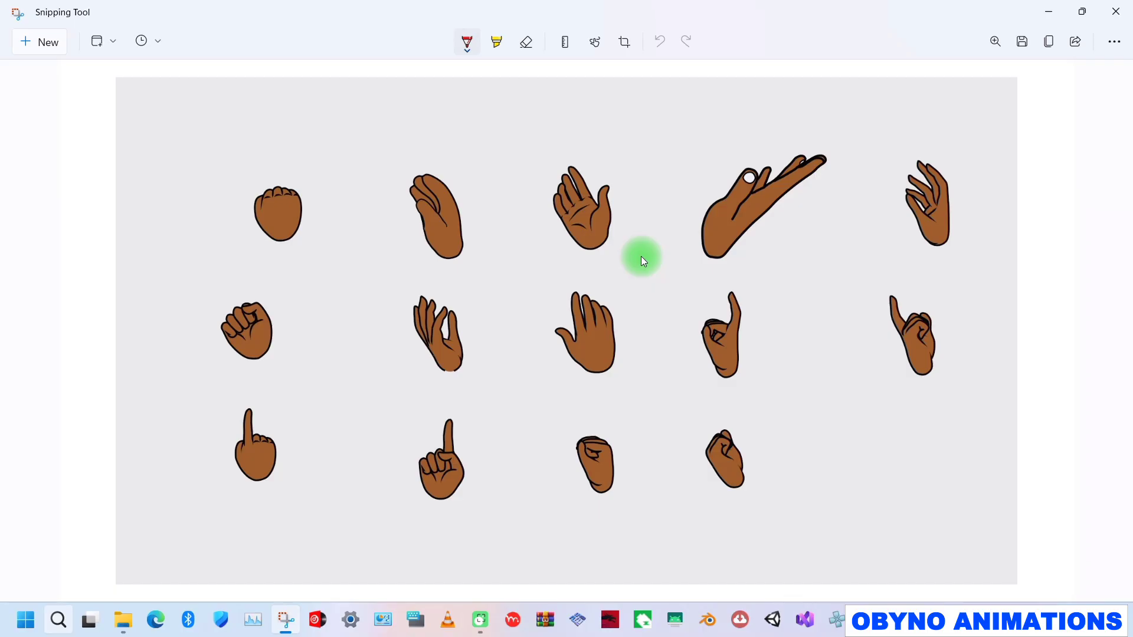
Switch to the Downloads folder in File Explorer and open HAND REFERENCE.jpg with Moho
key(alt+Tab)
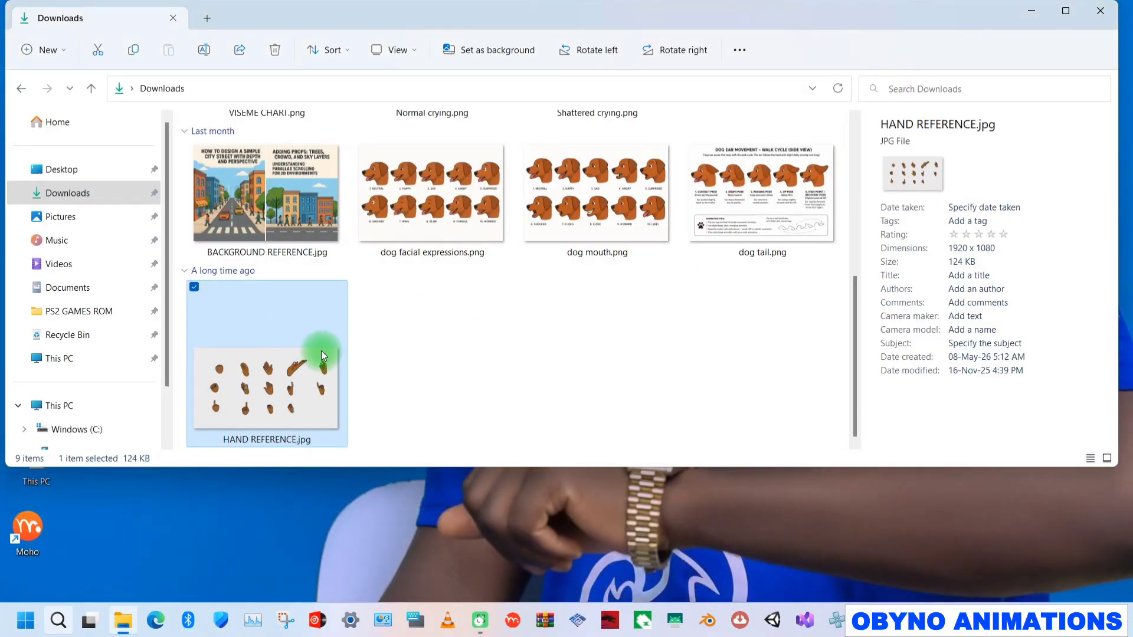
right_click(277, 394)
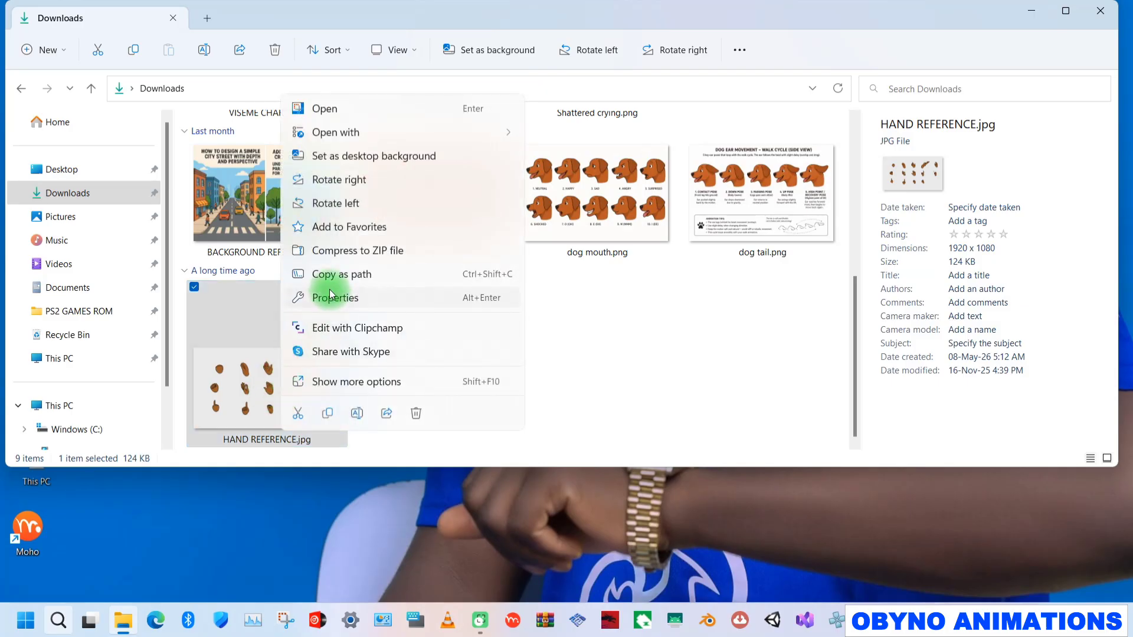
mouse_move(424, 131)
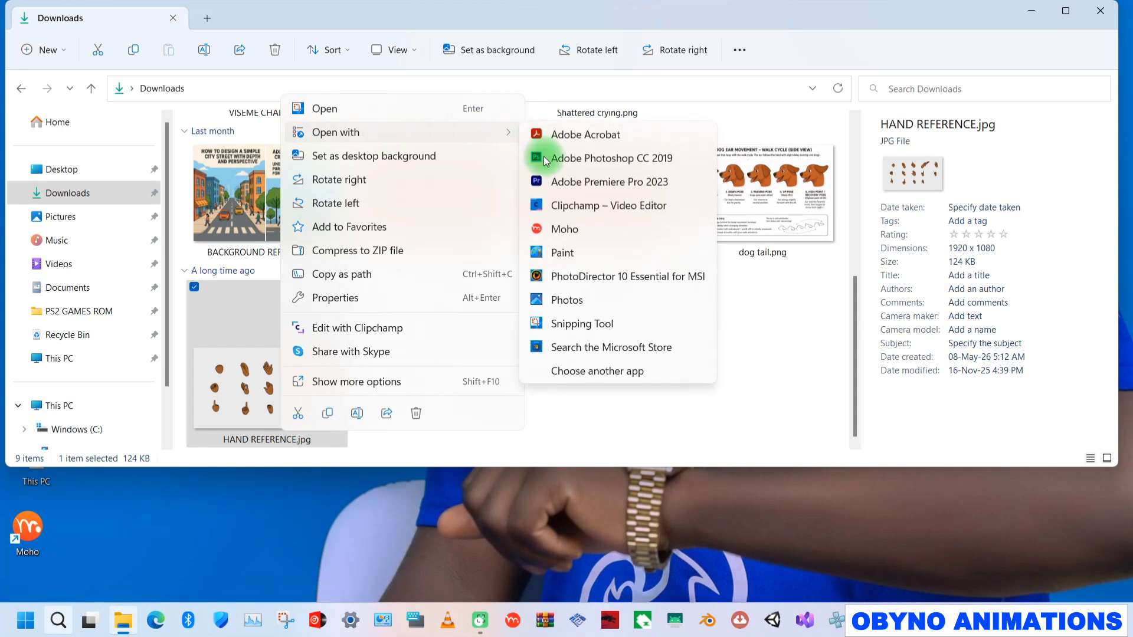
click(566, 230)
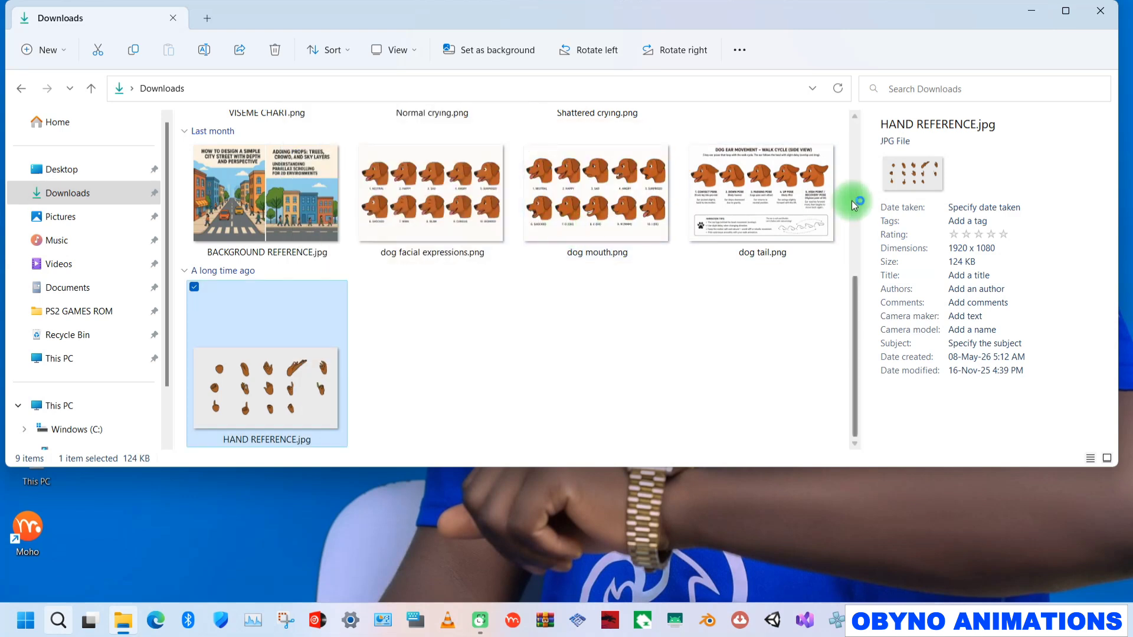
click(820, 368)
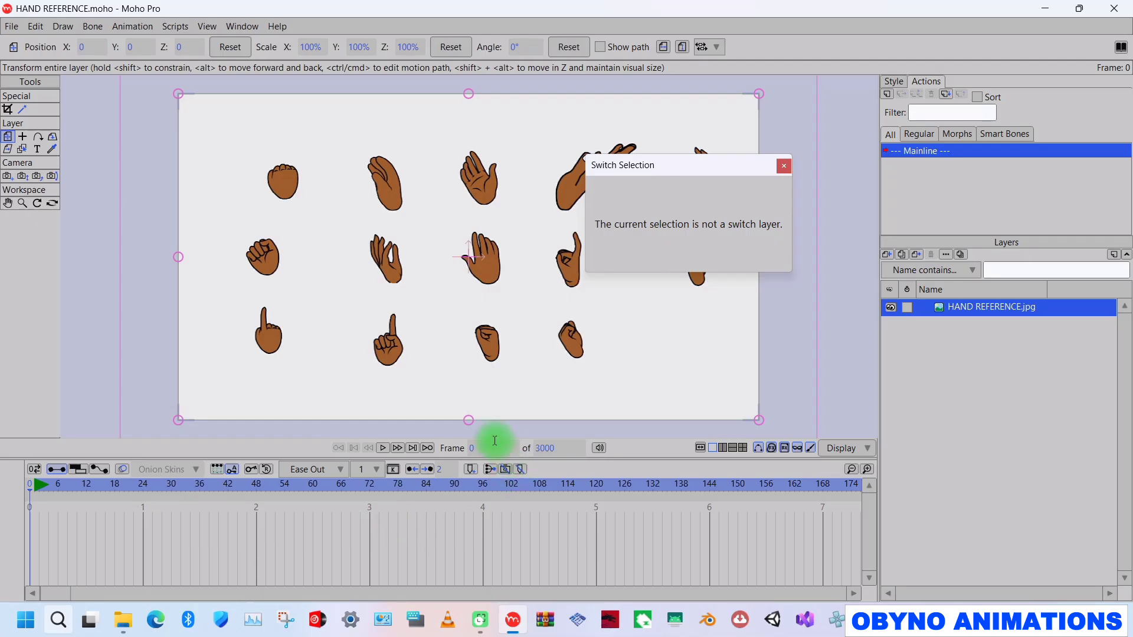
Hide the Timeline and close the Switch Selection window to enlarge the drawing workspace
click(242, 26)
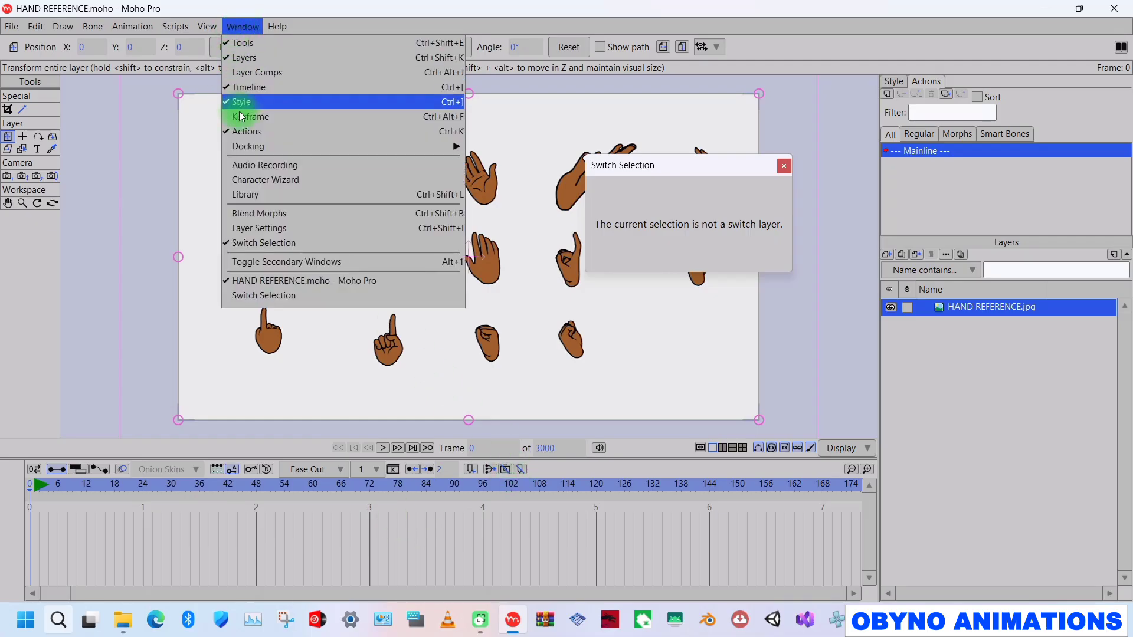
click(246, 90)
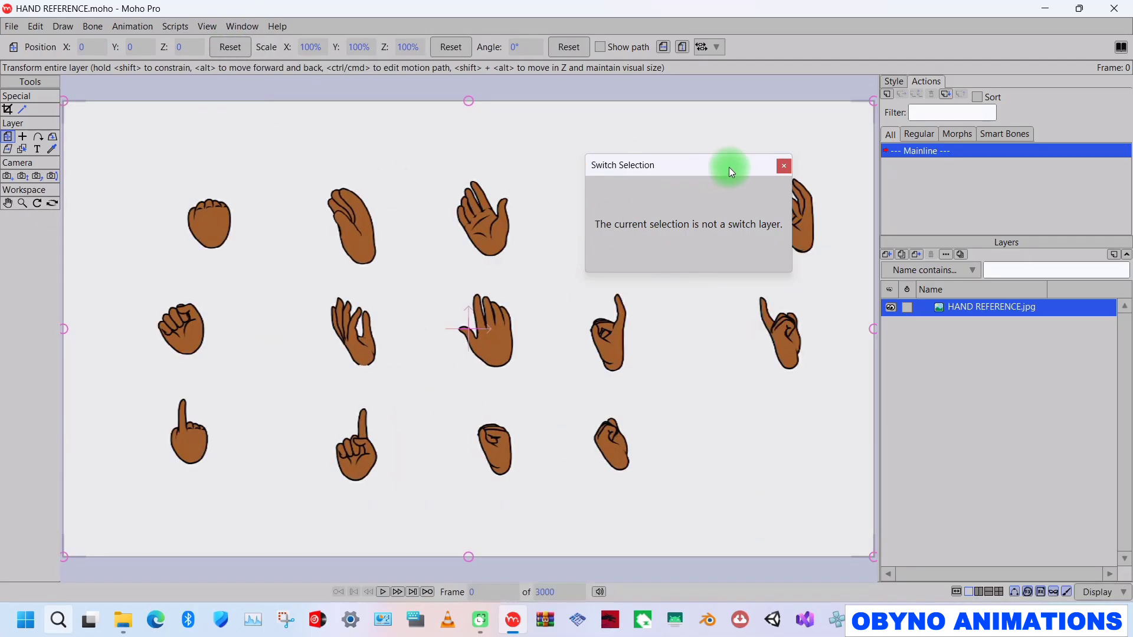
click(782, 167)
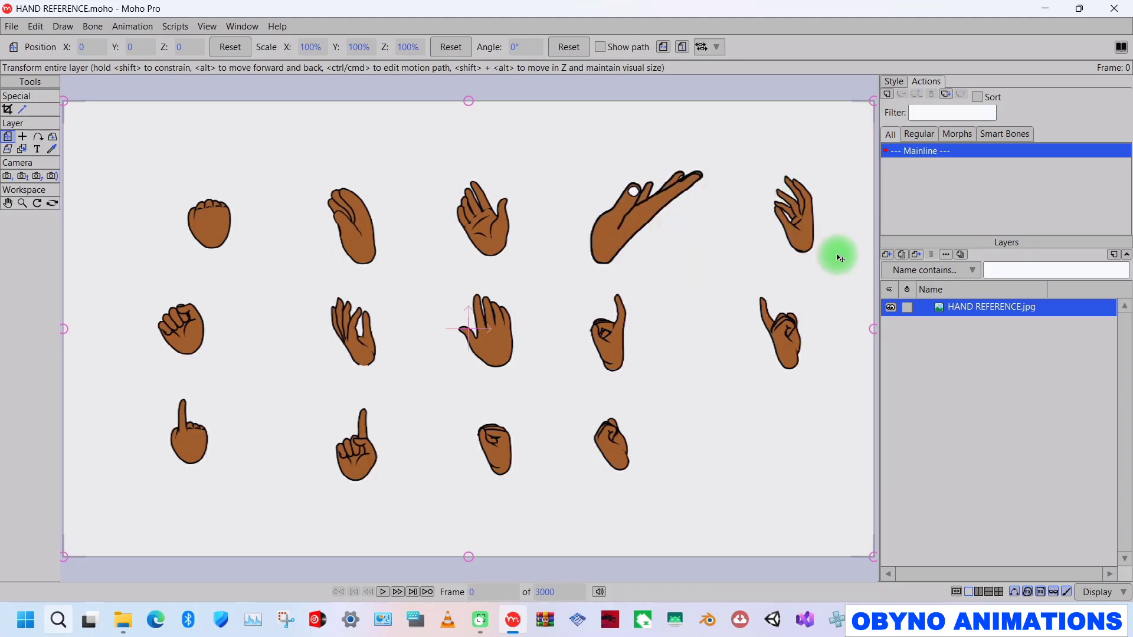
Add a vector layer named NORMAL above the HAND REFERENCE.jpg layer
click(887, 253)
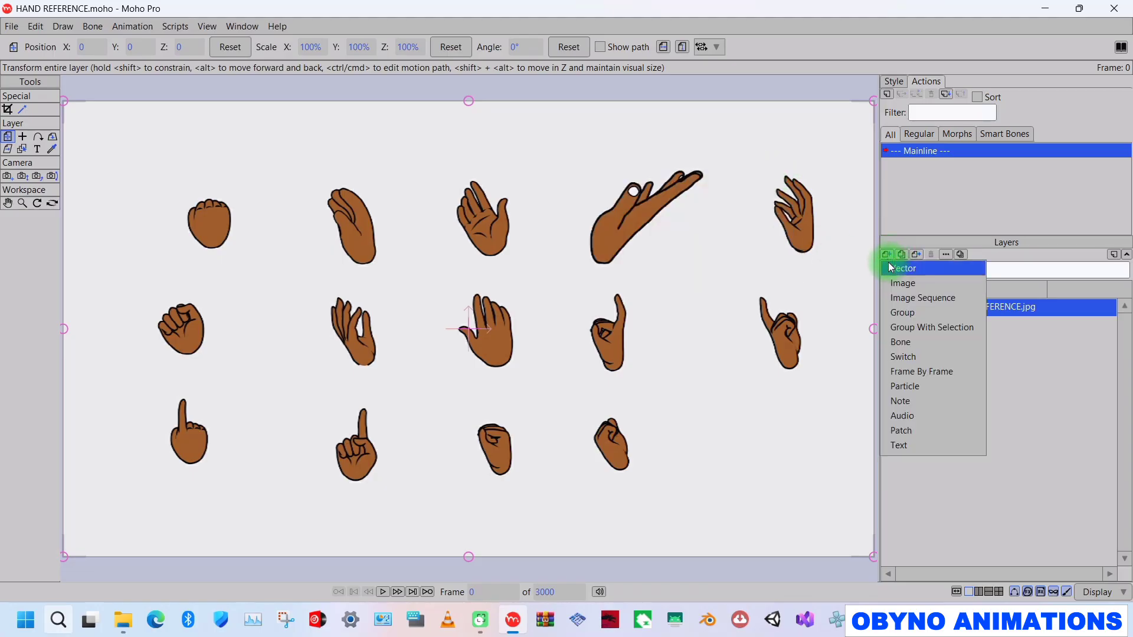
click(903, 268)
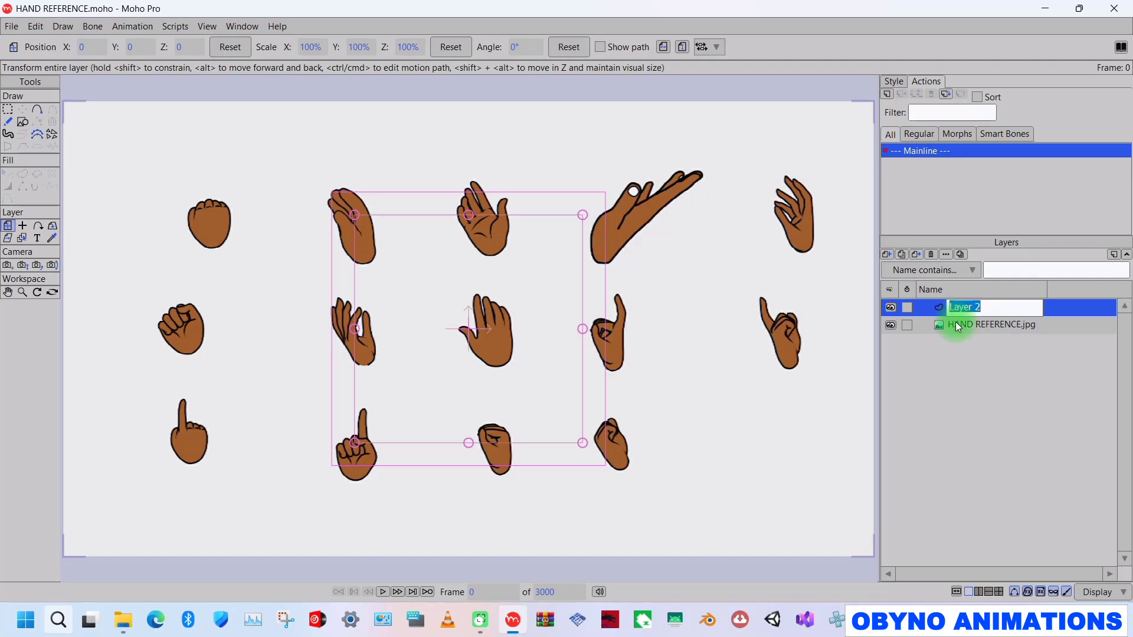
text(NORMAL)
key(Return)
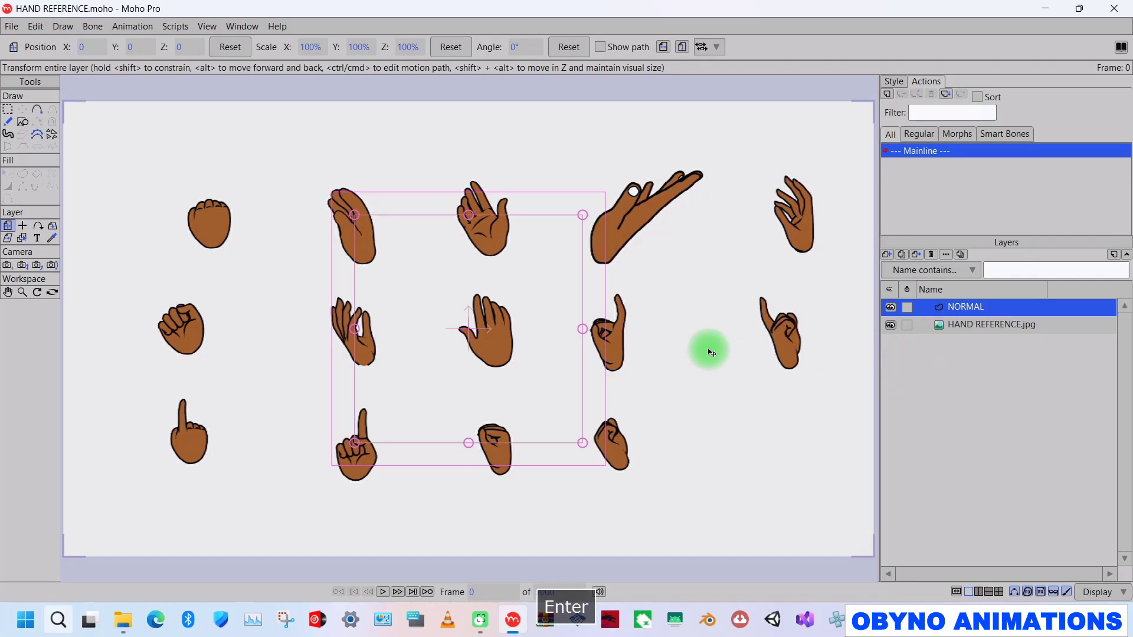
Trace the palm, thumb, index finger and outer edge of the little finger of the central back-of-hand reference with the Add Point tool
scroll(496, 330, up, 3)
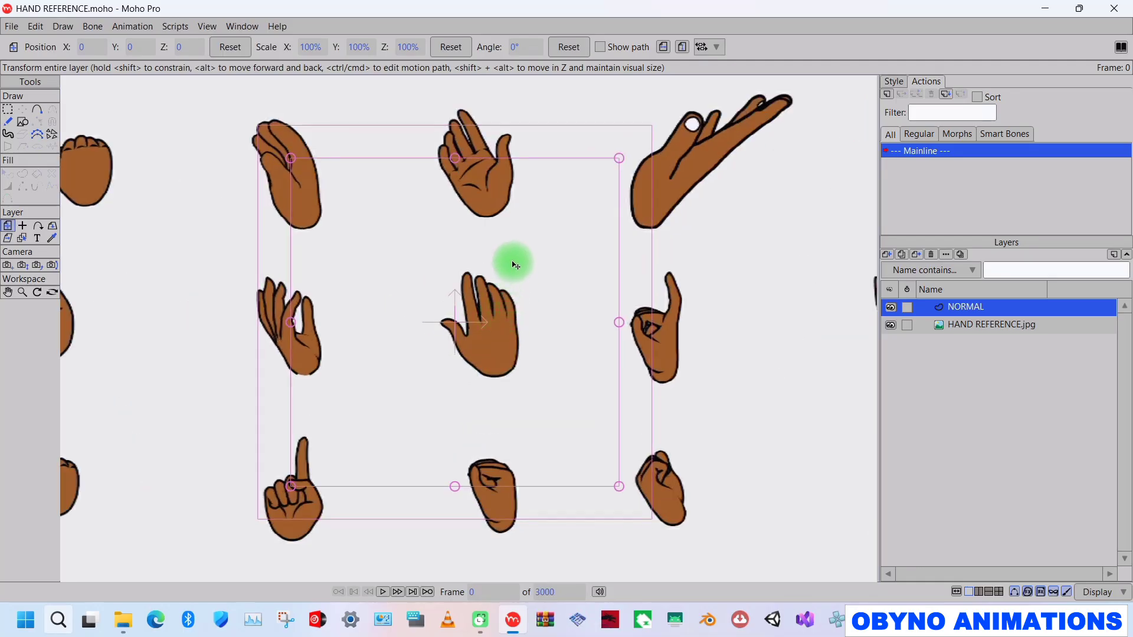
scroll(509, 361, up, 5)
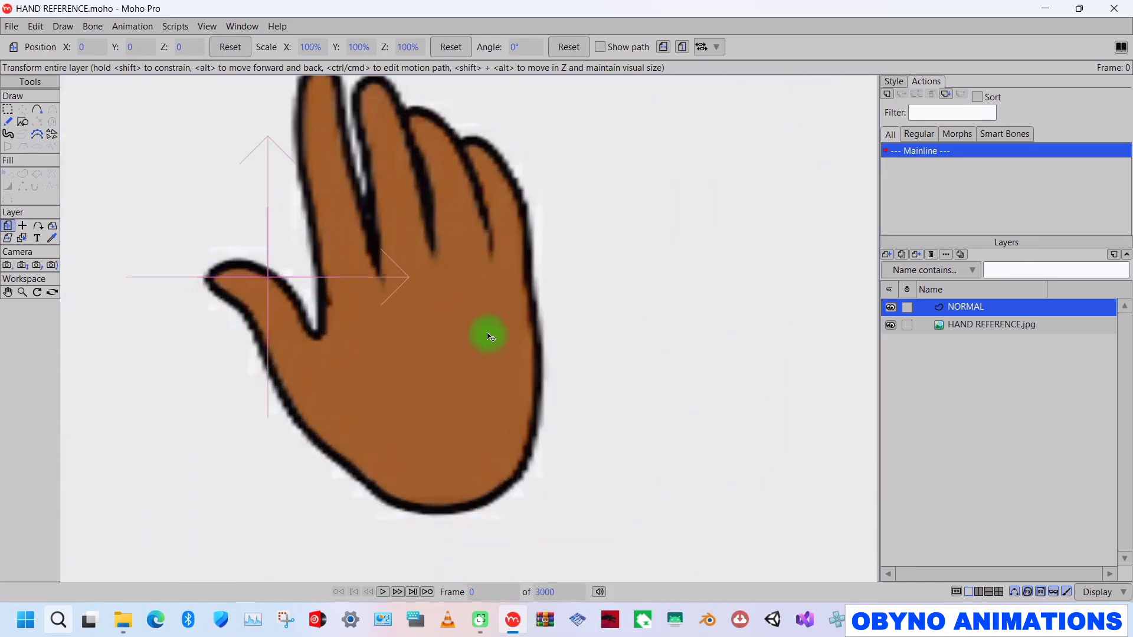
key(space)
drag(405, 281, 422, 314)
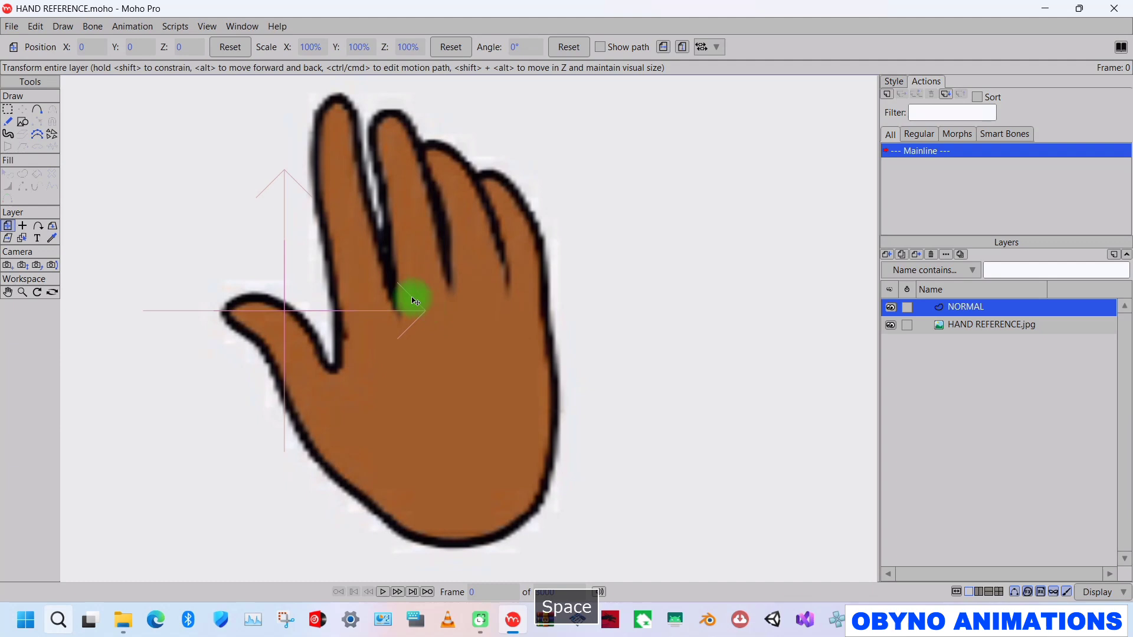
click(36, 110)
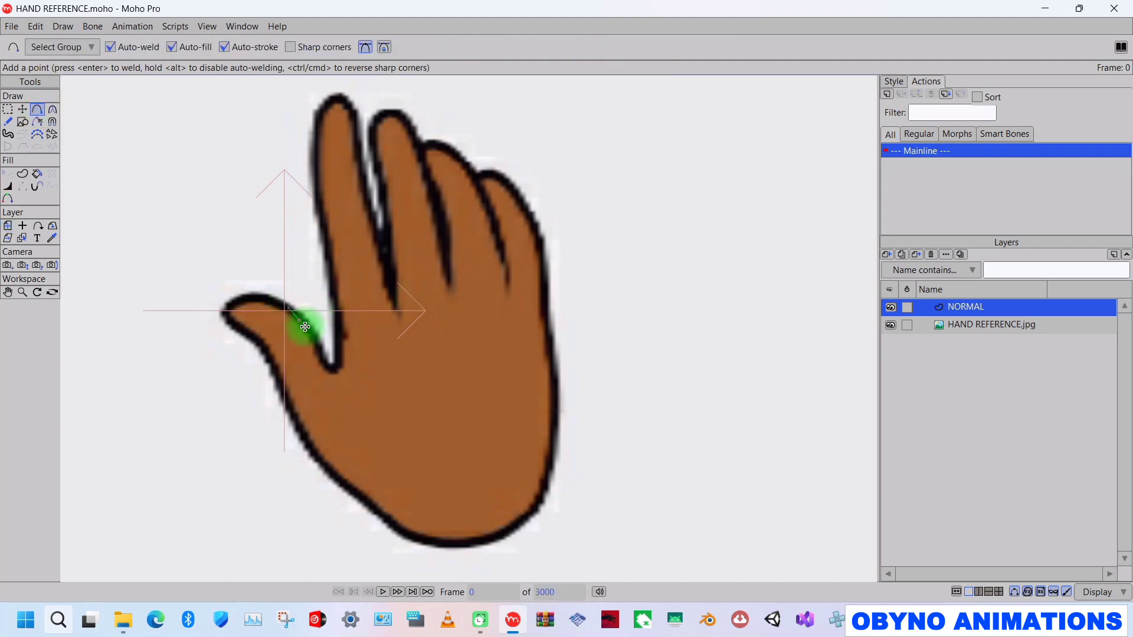
key(ctrl+z)
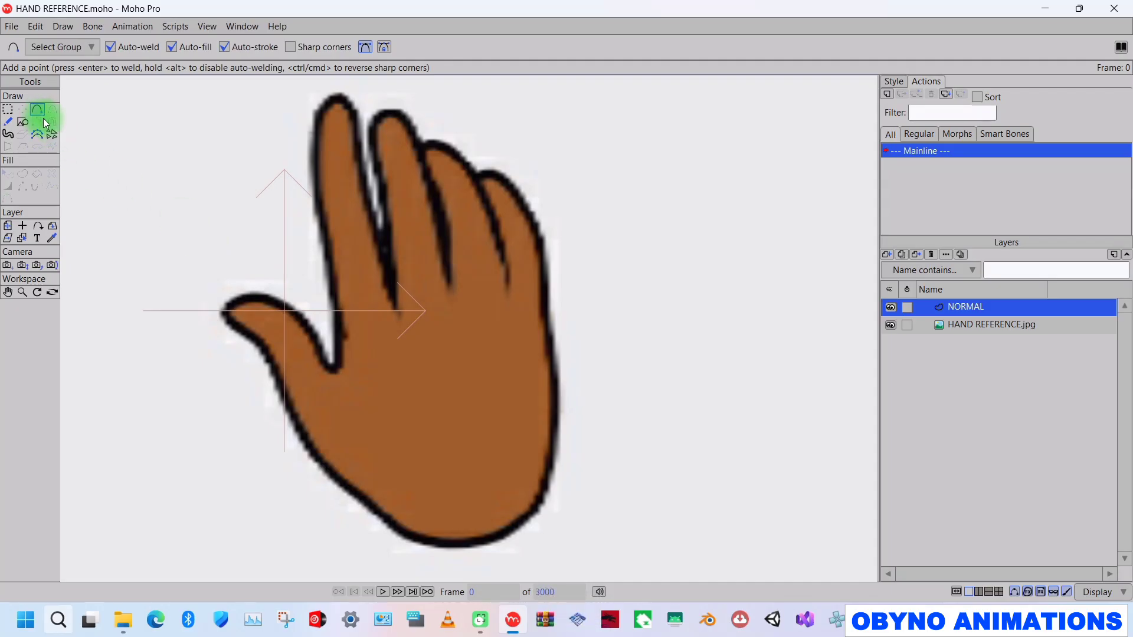
key(g)
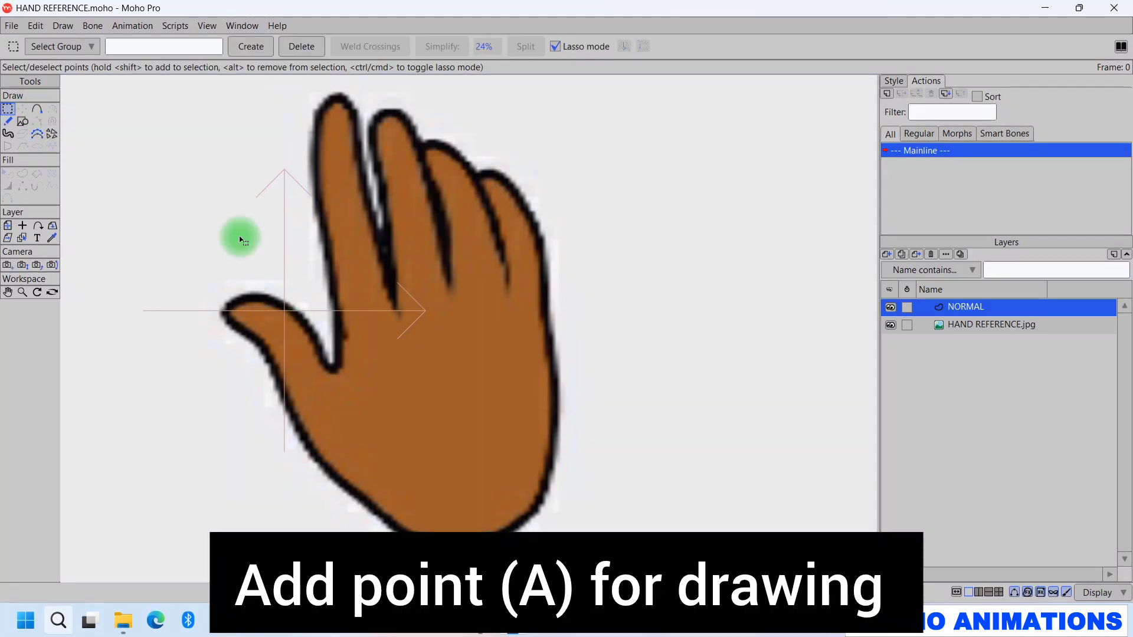
click(38, 110)
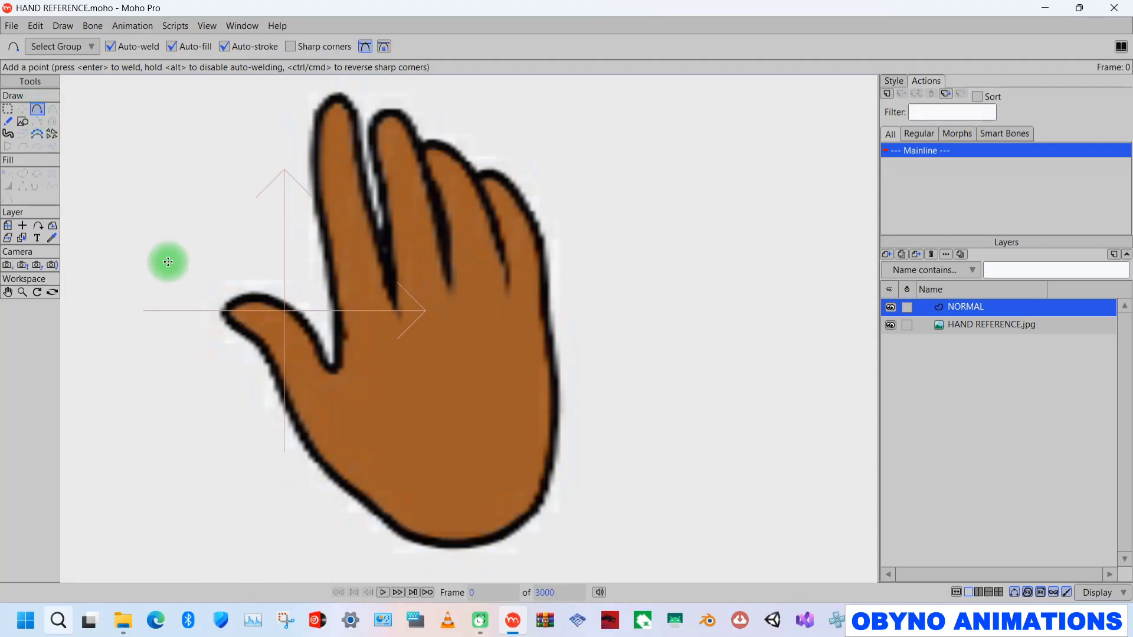
scroll(270, 324, up, 3)
mouse_move(313, 281)
mouse_down()
mouse_move(281, 271)
mouse_move(254, 271)
mouse_move(196, 293)
mouse_move(275, 390)
mouse_move(299, 449)
mouse_move(359, 491)
mouse_move(390, 449)
mouse_move(383, 364)
mouse_move(294, 308)
mouse_move(287, 329)
mouse_move(320, 392)
mouse_move(454, 507)
mouse_move(507, 534)
mouse_move(613, 531)
mouse_move(684, 491)
mouse_move(711, 428)
mouse_move(730, 324)
mouse_move(717, 139)
mouse_move(721, 166)
mouse_move(620, 367)
mouse_move(575, 399)
mouse_move(540, 247)
mouse_move(495, 186)
mouse_move(448, 174)
mouse_move(446, 217)
mouse_move(418, 235)
mouse_move(423, 215)
mouse_move(460, 210)
mouse_move(472, 268)
mouse_move(633, 374)
mouse_move(651, 269)
mouse_move(481, 321)
mouse_move(387, 384)
mouse_move(413, 443)
mouse_move(430, 307)
mouse_move(398, 144)
mouse_move(430, 342)
mouse_move(405, 284)
mouse_move(411, 230)
mouse_move(442, 207)
mouse_move(467, 247)
mouse_move(501, 447)
mouse_move(547, 434)
mouse_move(463, 282)
mouse_move(483, 326)
mouse_up()
key(space)
key(space)
key(Return)
key(space)
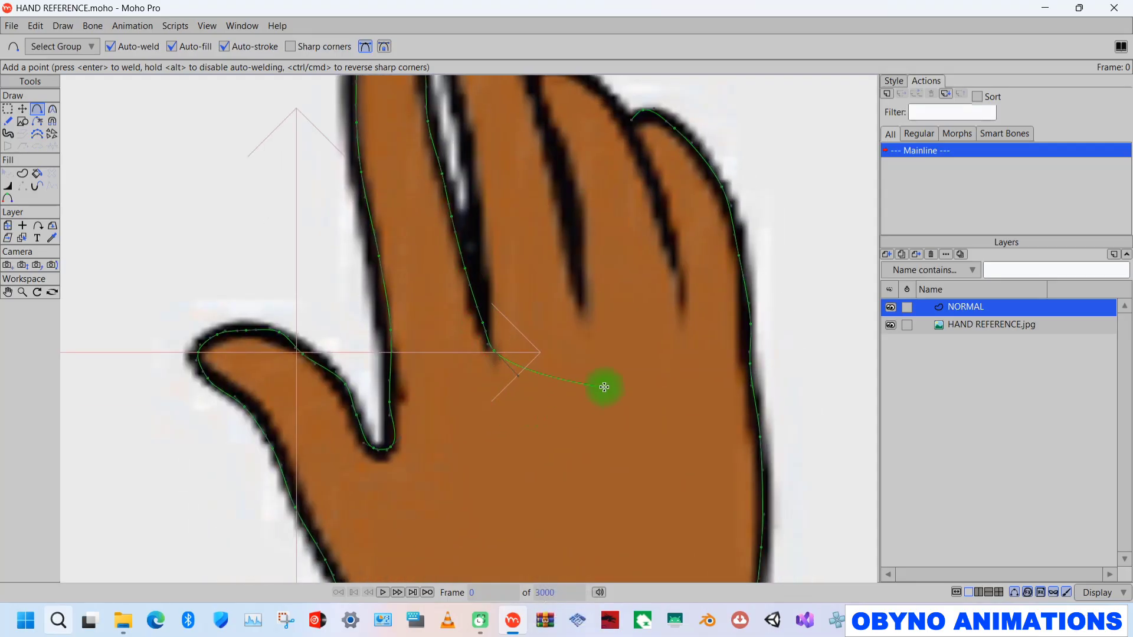
key(Return)
Trace the middle and ring fingers with their dividing lines, welding the ends to the existing hand outline
mouse_move(485, 336)
mouse_down()
mouse_move(509, 384)
mouse_move(506, 296)
mouse_move(472, 160)
mouse_move(477, 105)
mouse_move(440, 257)
mouse_up()
mouse_move(440, 257)
mouse_down()
mouse_move(470, 203)
mouse_move(503, 233)
mouse_move(572, 495)
mouse_up()
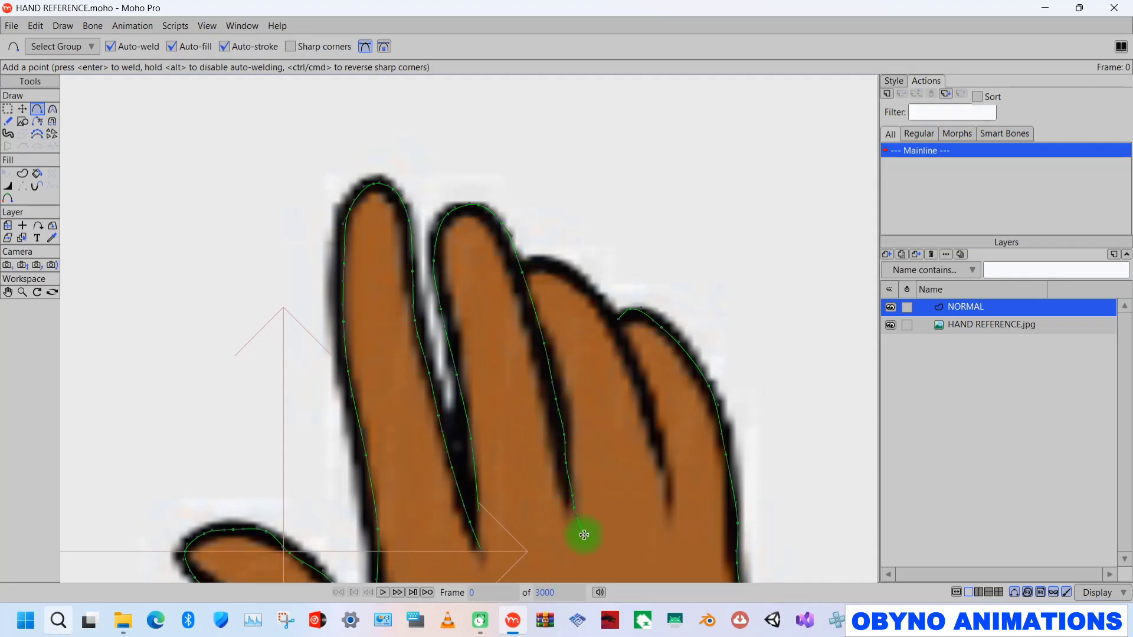
key(Return)
mouse_move(521, 272)
mouse_down()
mouse_move(550, 261)
mouse_move(562, 284)
mouse_move(568, 273)
mouse_move(606, 315)
mouse_move(667, 469)
mouse_up()
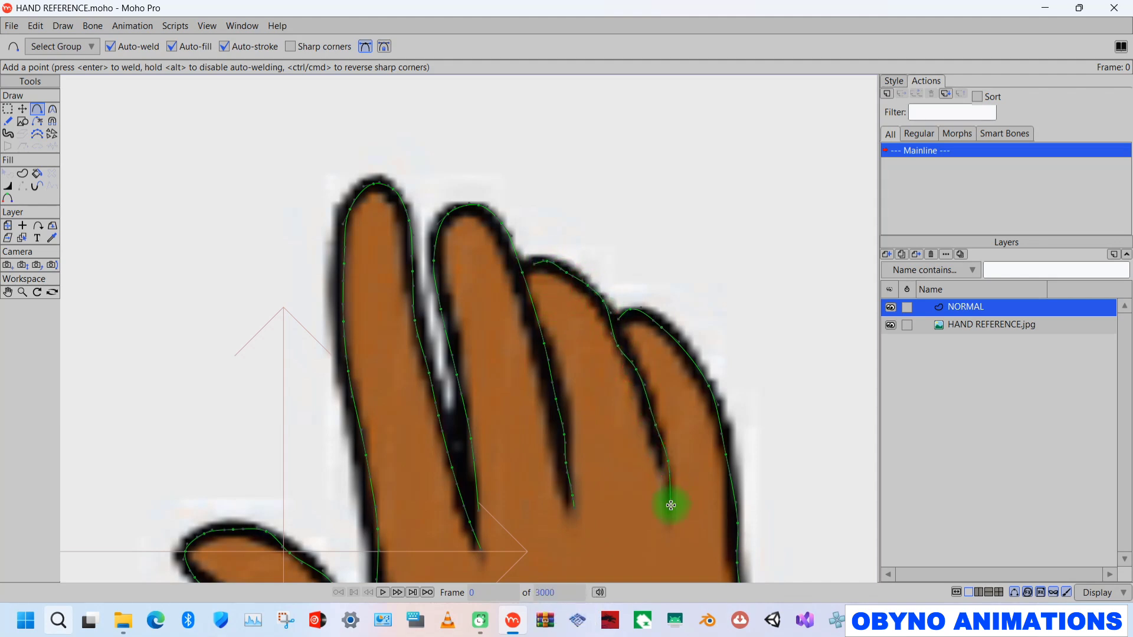
key(Return)
Weld the loose line end between the index and middle fingers onto the hand outline with Transform Points, and select all points
key(space)
mouse_move(551, 481)
mouse_down()
mouse_move(491, 296)
mouse_move(488, 335)
mouse_move(472, 355)
mouse_up()
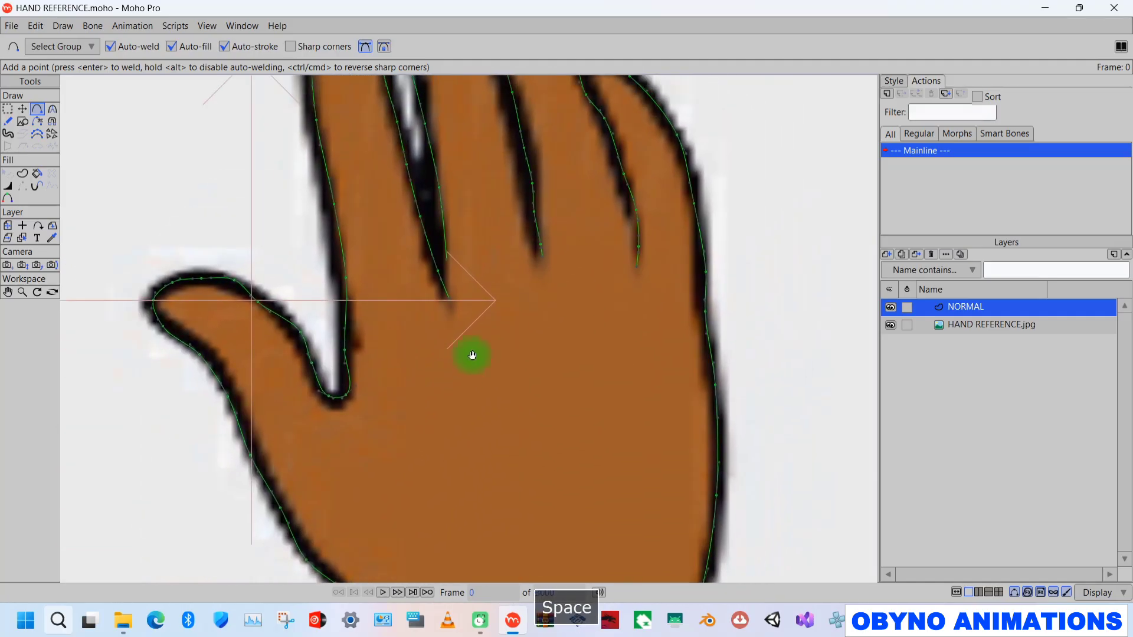
click(21, 108)
click(448, 258)
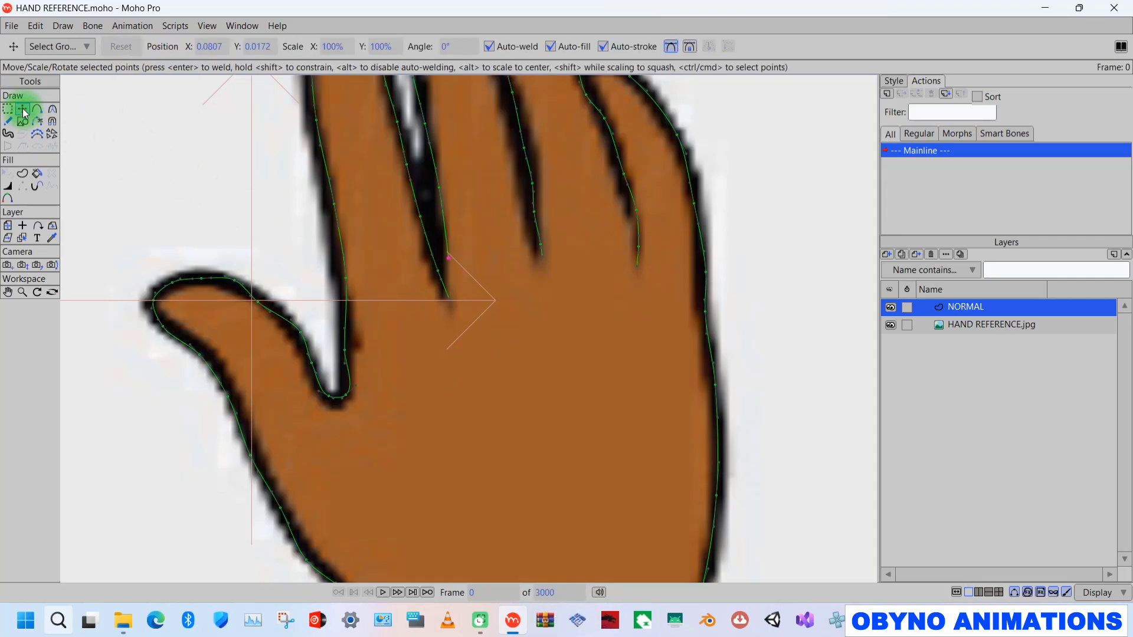
drag(441, 266, 440, 268)
key(space)
drag(492, 227, 452, 437)
click(450, 232)
key(ctrl+a)
key(space)
mouse_move(561, 480)
mouse_down()
mouse_move(581, 330)
mouse_move(615, 313)
mouse_move(556, 387)
mouse_up()
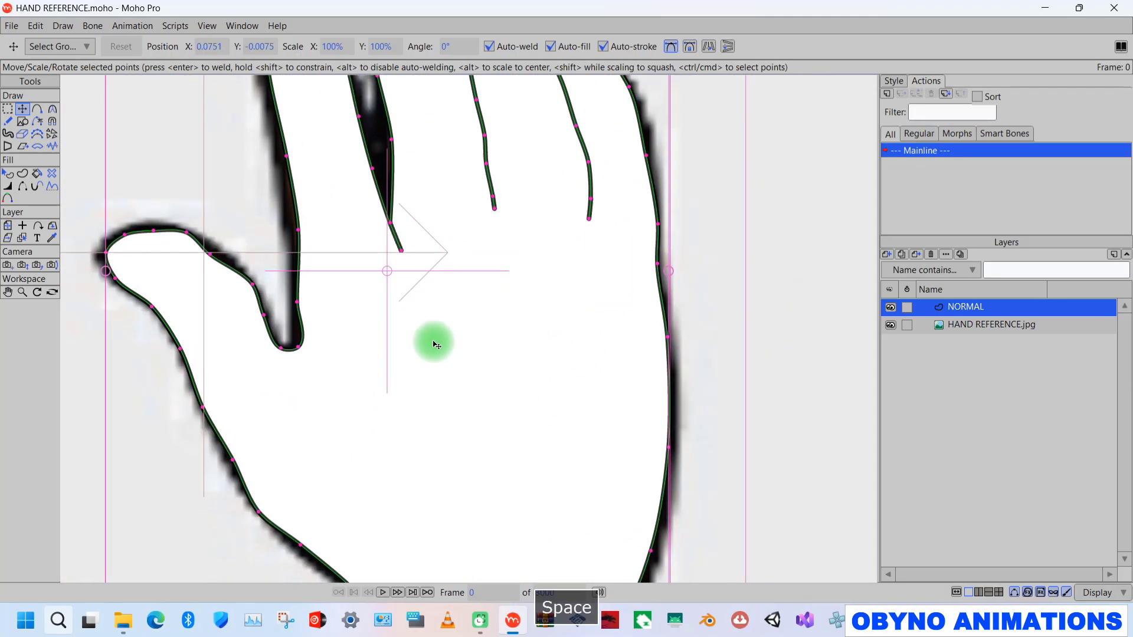
drag(399, 306, 548, 301)
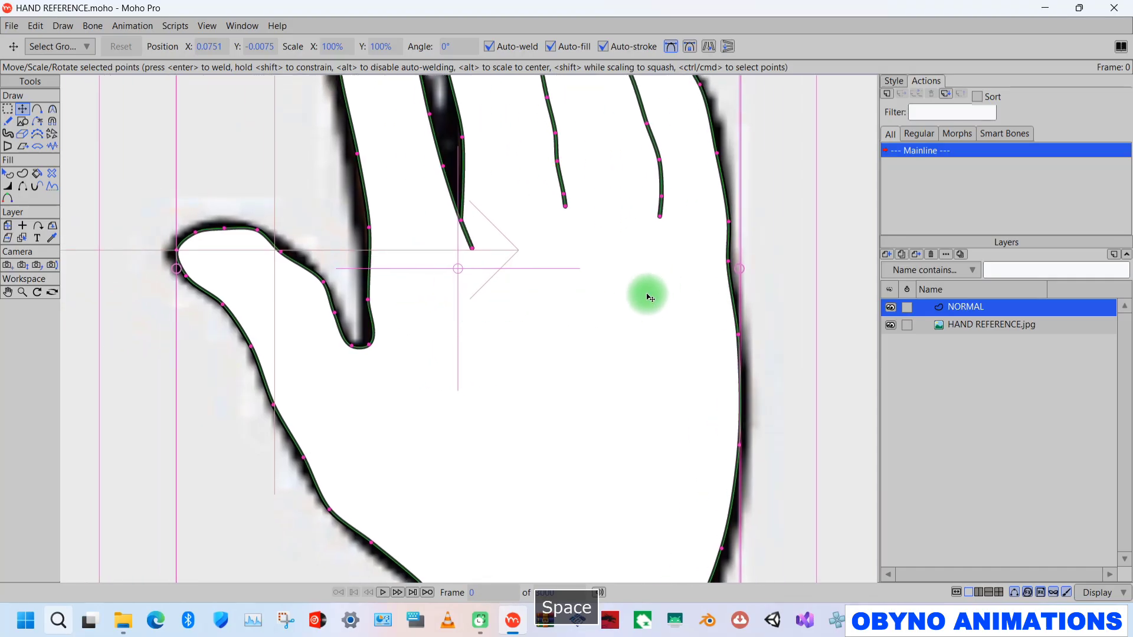
Hide the NORMAL layer and adjust the thumb and lower palm outline to match the reference using the Magnet tool
click(890, 308)
mouse_move(291, 255)
mouse_down()
mouse_move(277, 250)
mouse_move(315, 261)
mouse_move(294, 258)
mouse_up()
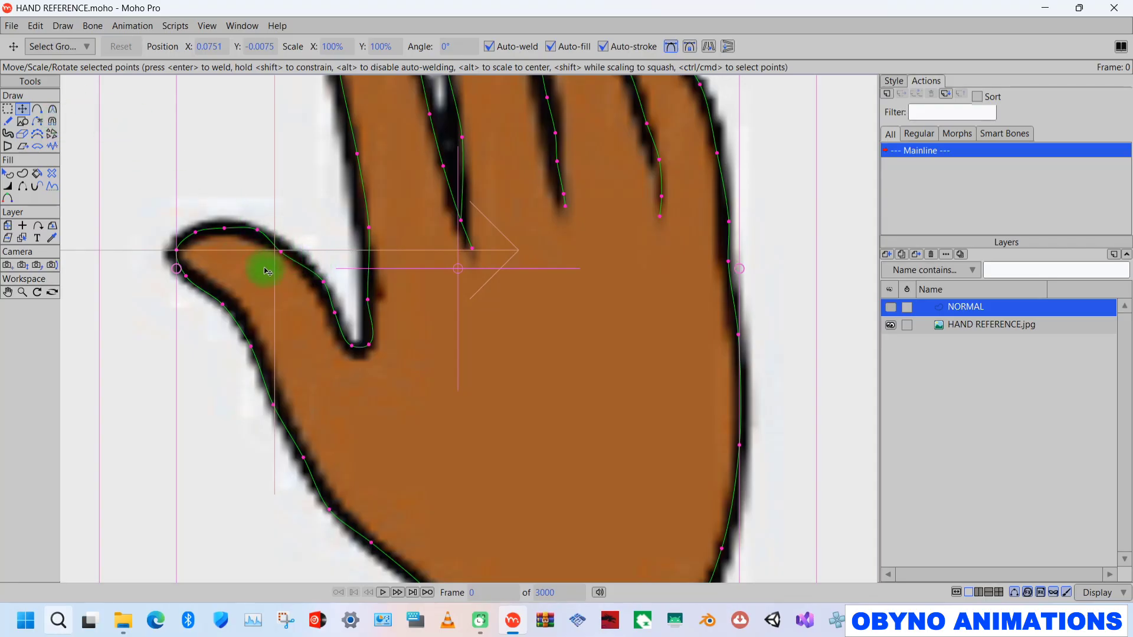
click(52, 122)
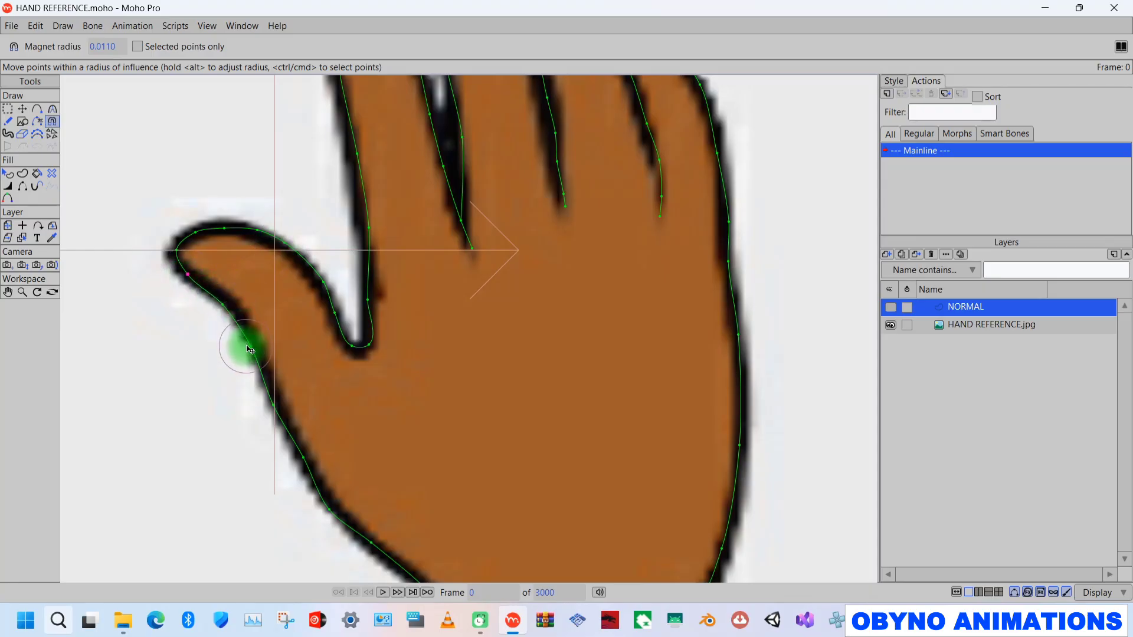
key(space)
drag(428, 468, 328, 369)
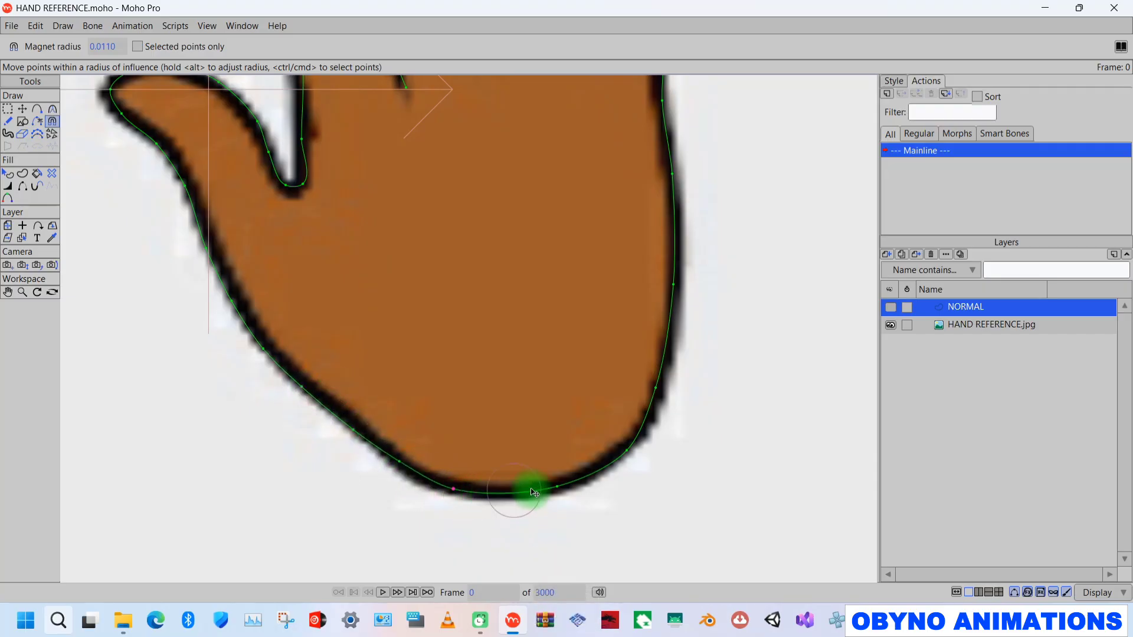
Reshape the palm's outer edge and the line between the ring and little fingers to follow the reference
key(space)
drag(677, 286, 617, 349)
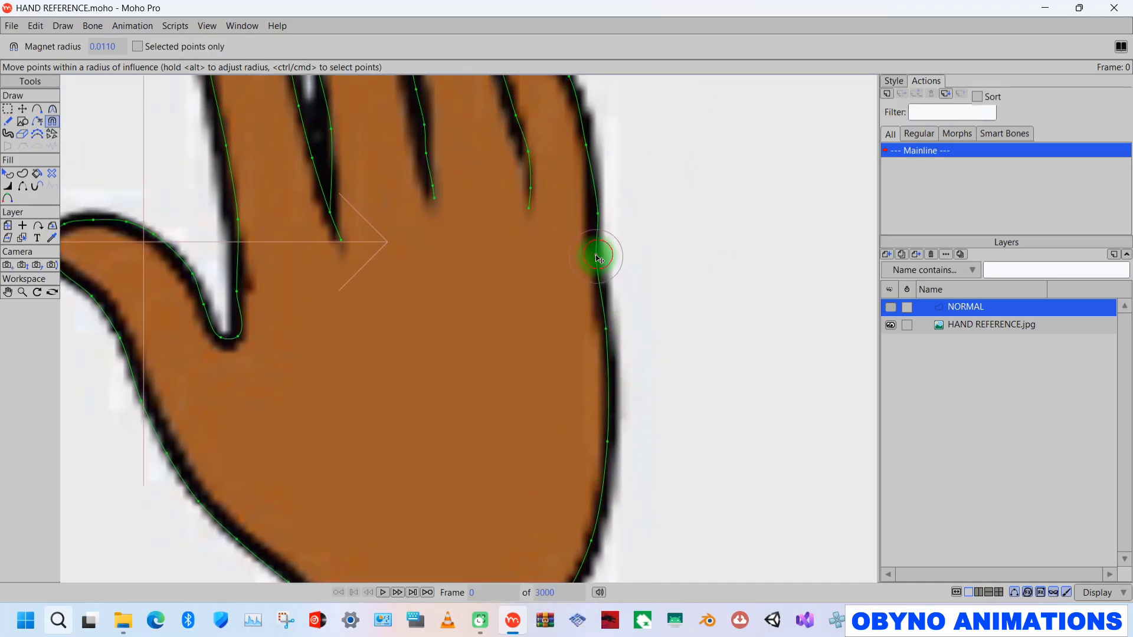
drag(599, 210, 582, 303)
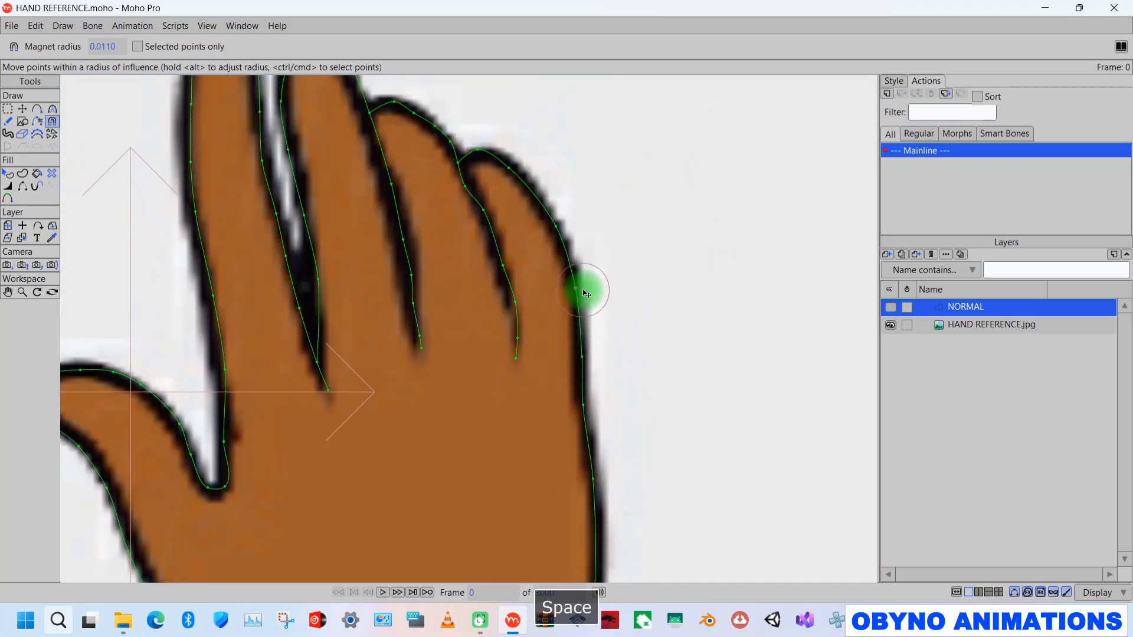
mouse_move(468, 167)
mouse_down()
mouse_move(463, 184)
mouse_move(521, 295)
mouse_up()
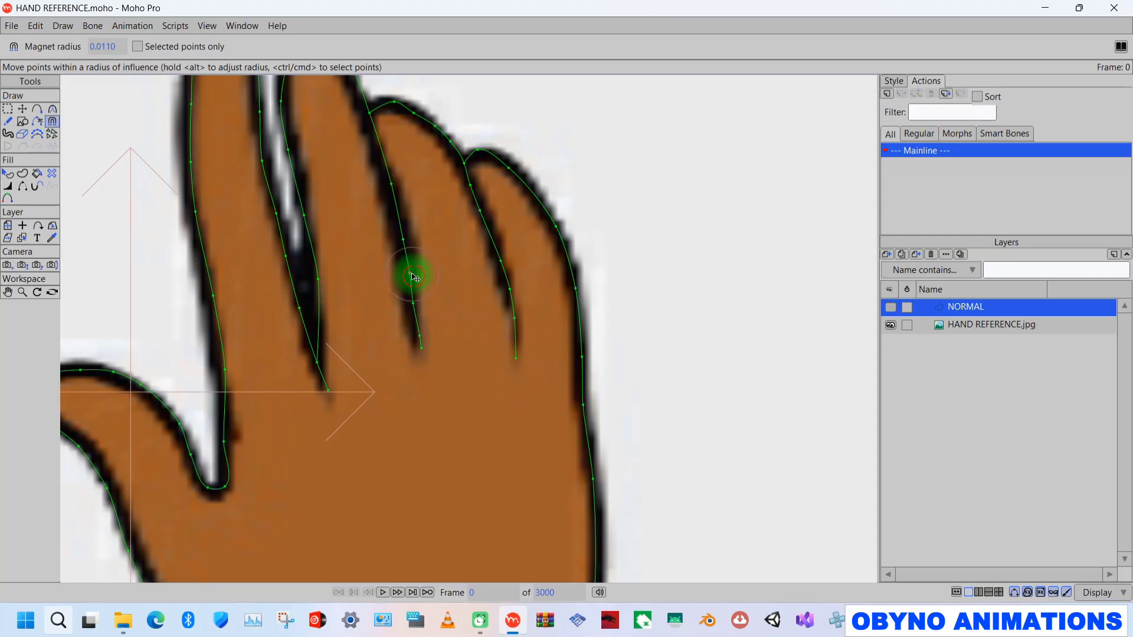
Fit the middle-ring finger junction, the gap between index and middle fingers, and the thumb crook to the reference lines
click(370, 120)
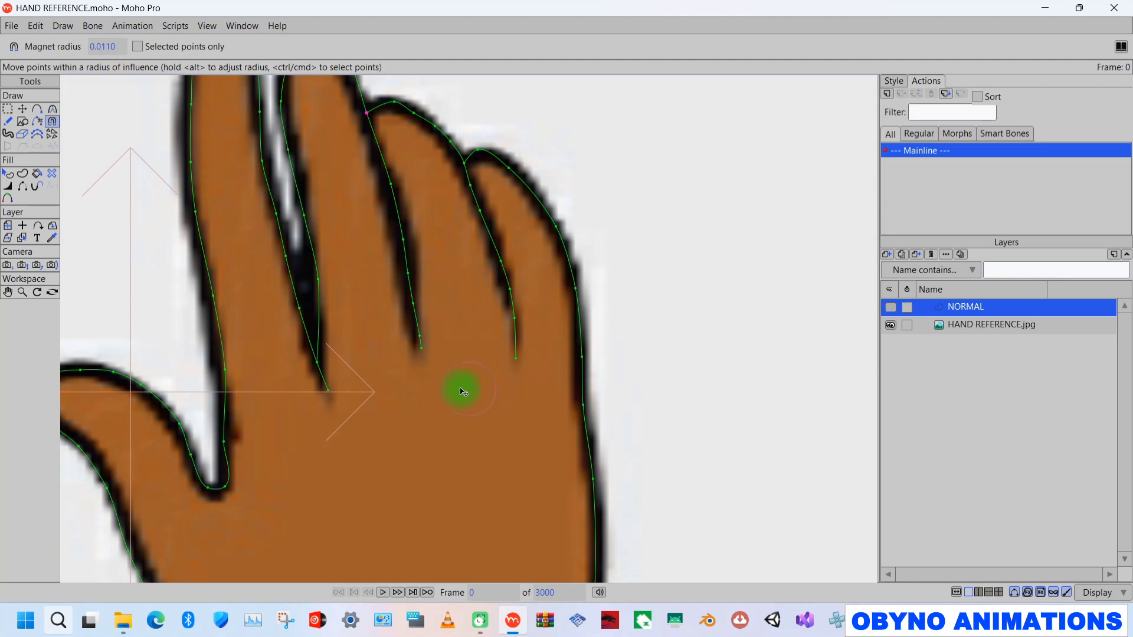
mouse_move(316, 368)
mouse_down()
mouse_move(310, 343)
mouse_move(333, 395)
mouse_up()
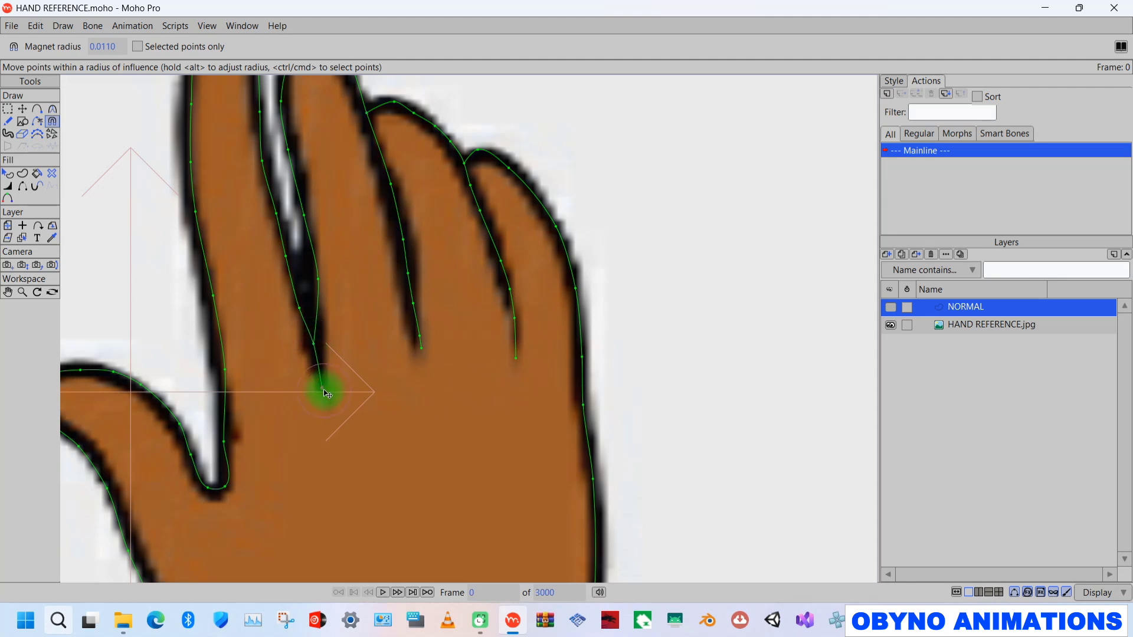
drag(313, 281, 306, 286)
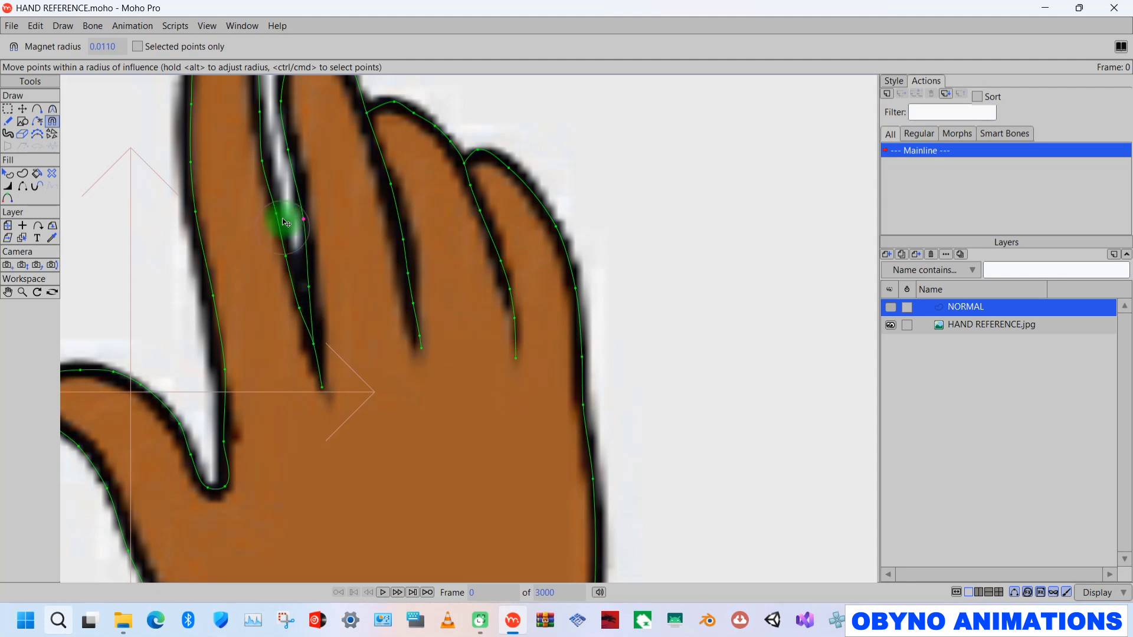
drag(228, 455, 228, 480)
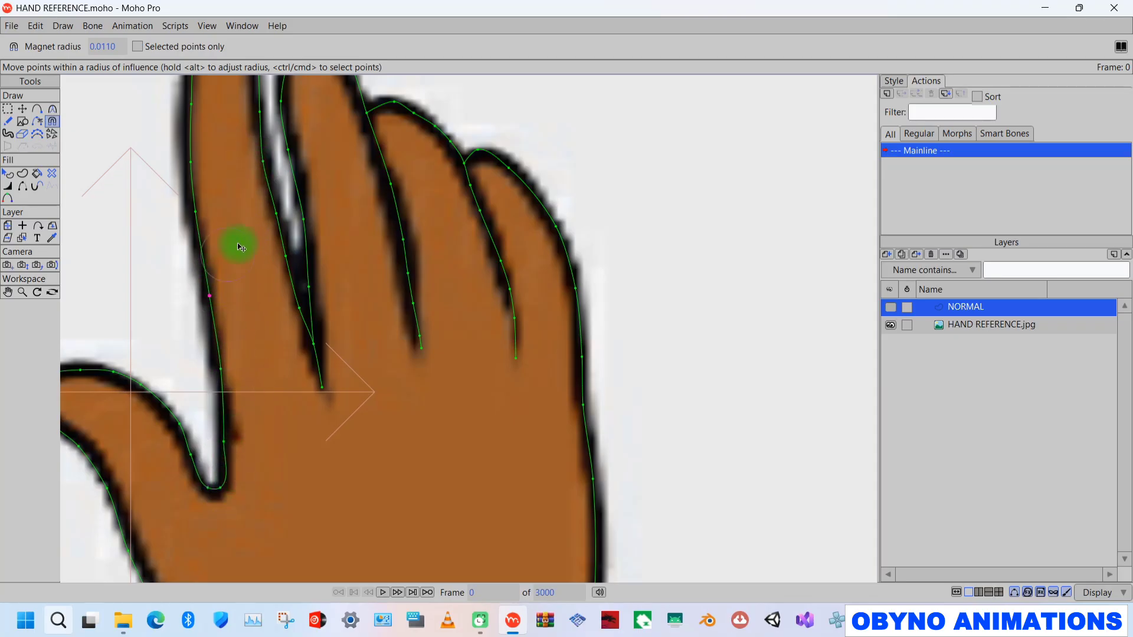
Fit the outline of the ring and little fingertips to the reference lines with the Magnet tool
key(space)
scroll(240, 246, down, 3)
drag(299, 351, 318, 349)
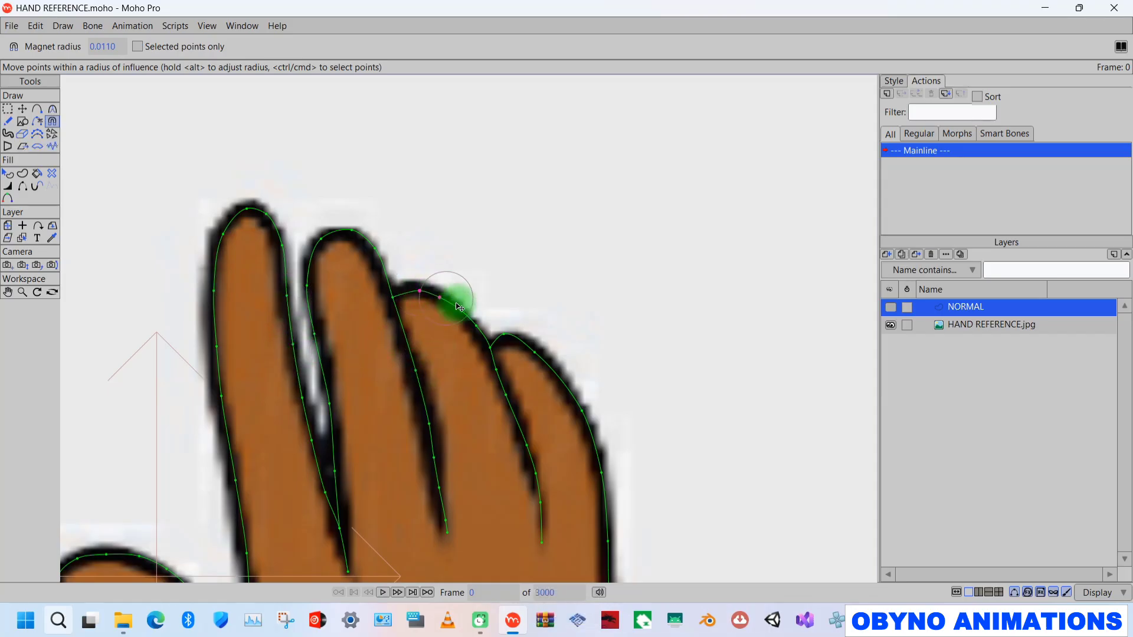
mouse_move(526, 379)
mouse_down()
mouse_move(513, 339)
mouse_move(530, 348)
mouse_up()
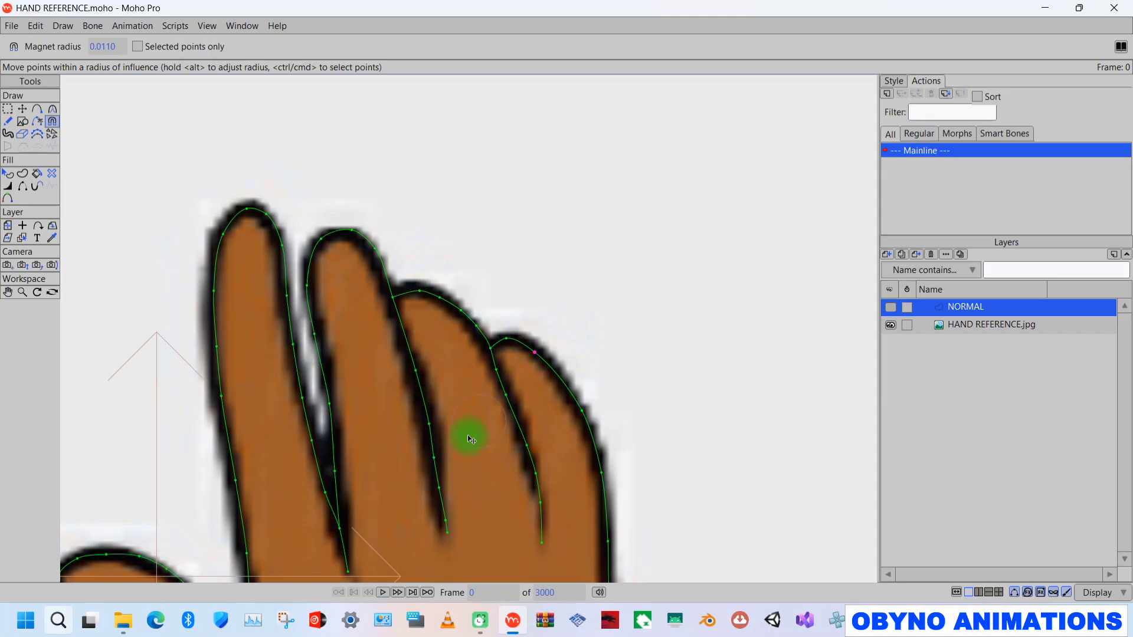
key(space)
drag(441, 443, 476, 361)
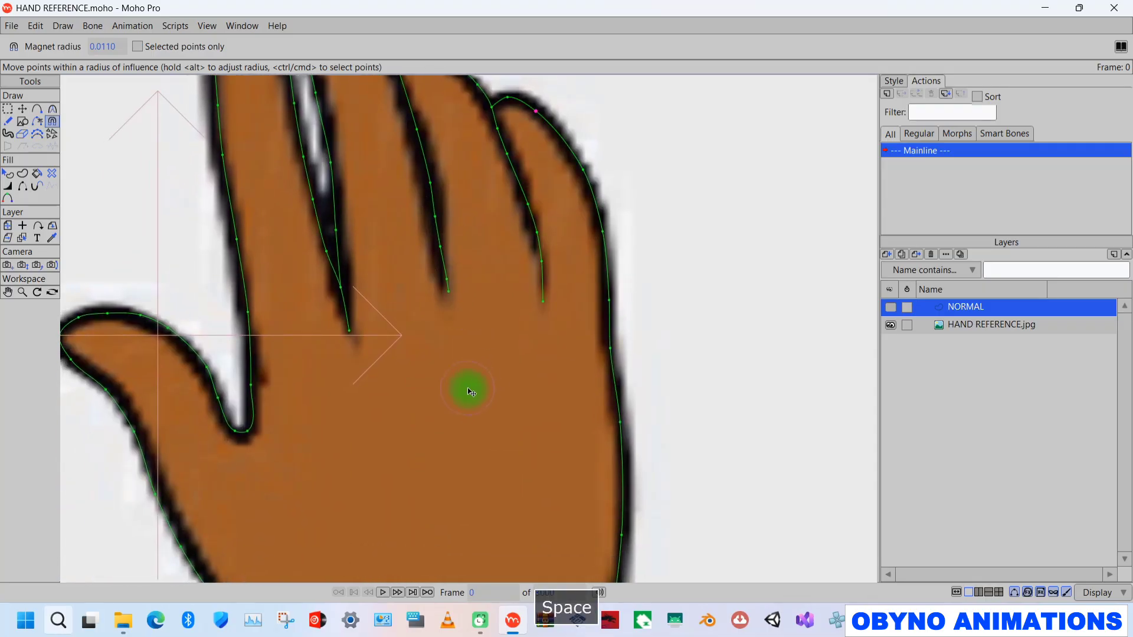
scroll(468, 396, down, 5)
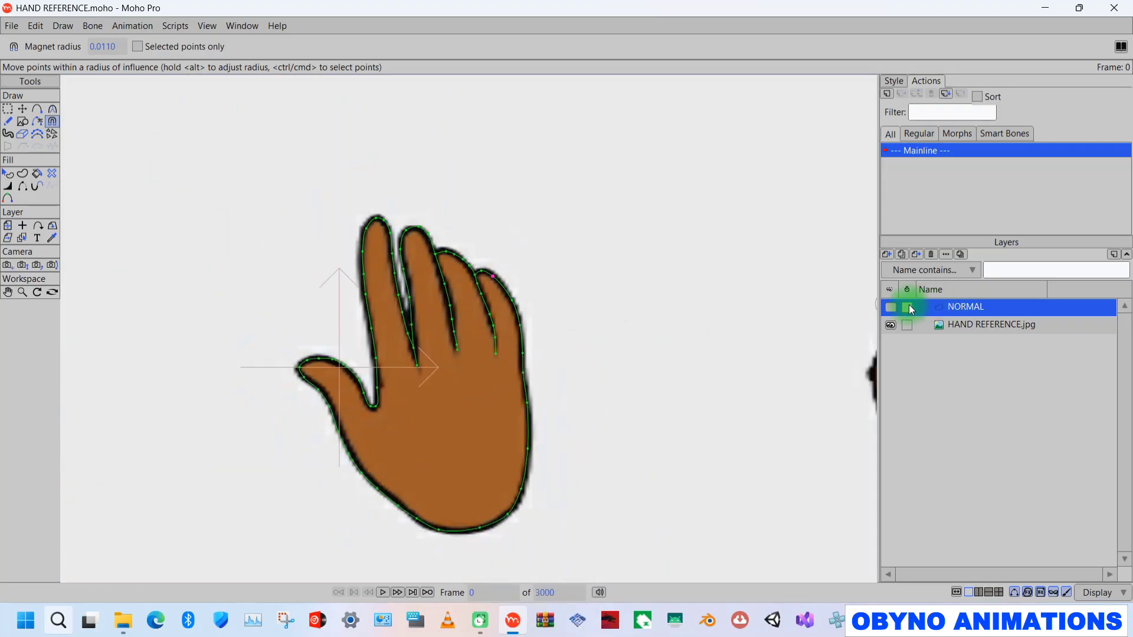
Show the NORMAL layer again and move the HAND REFERENCE.jpg layer beside the traced hand, to about X 0.2512, Y 0.0083
click(890, 308)
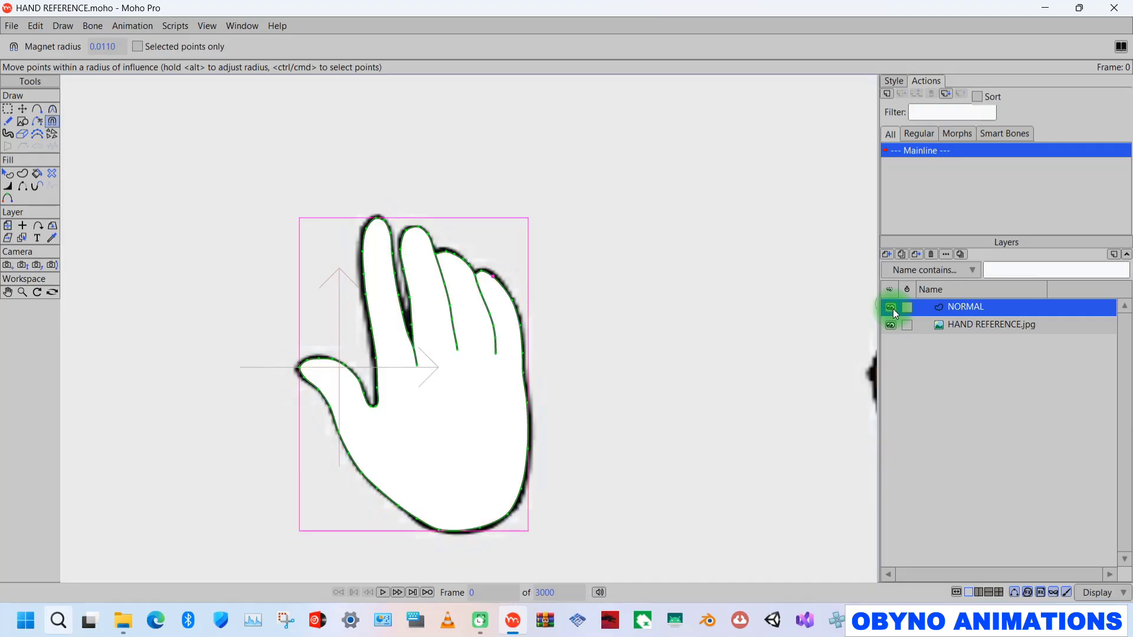
click(938, 322)
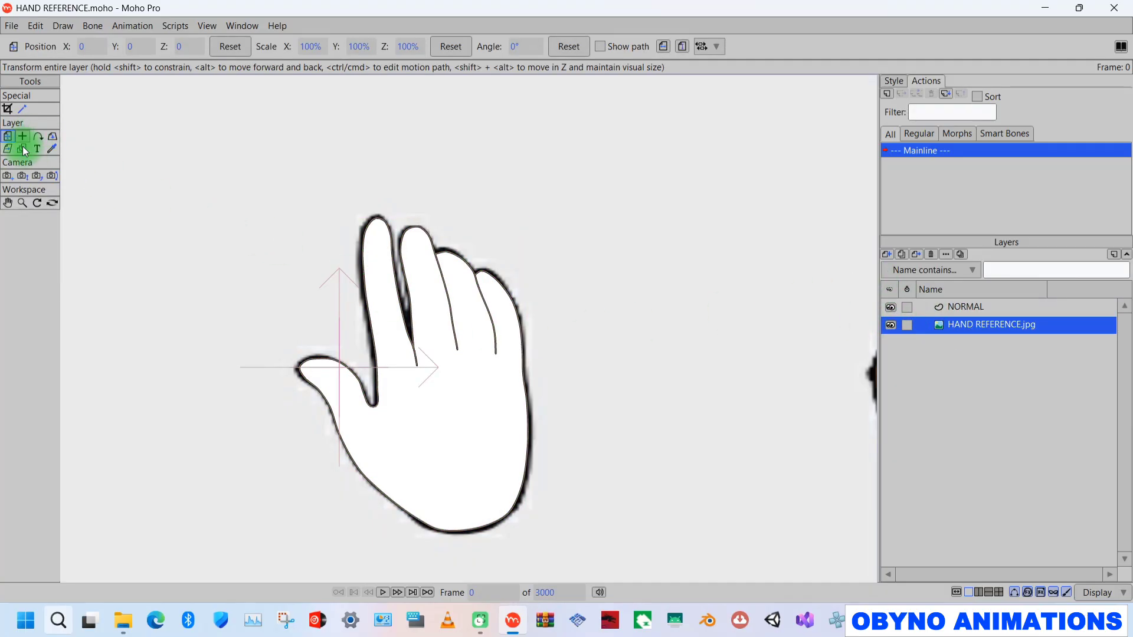
drag(401, 390, 652, 380)
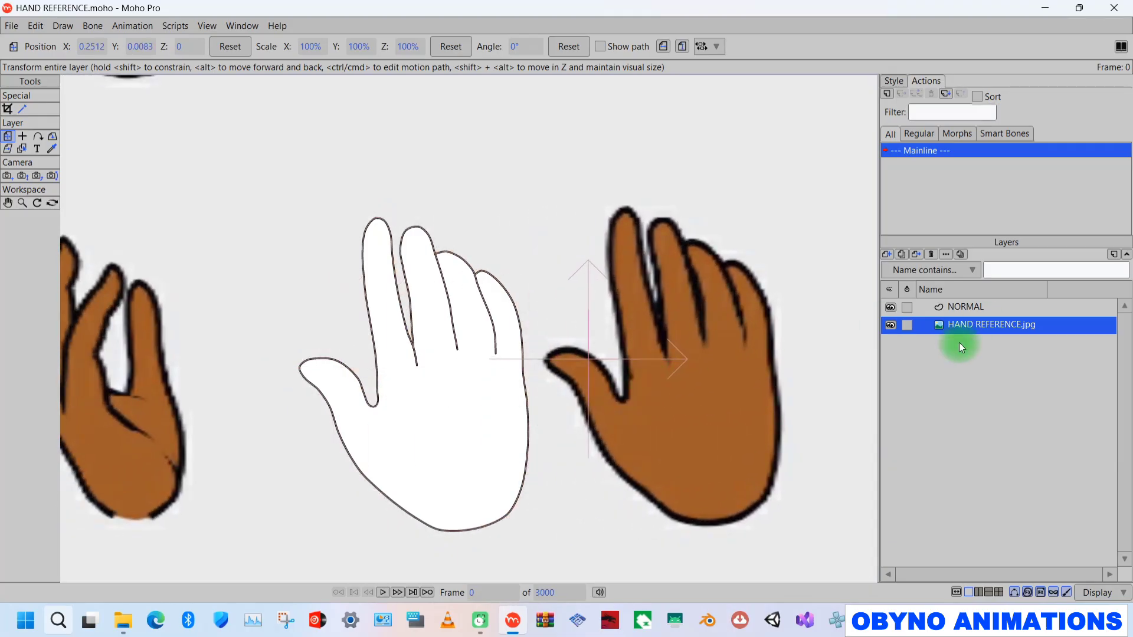
Select the hand shape on the NORMAL layer and open its fill colour for editing
click(964, 311)
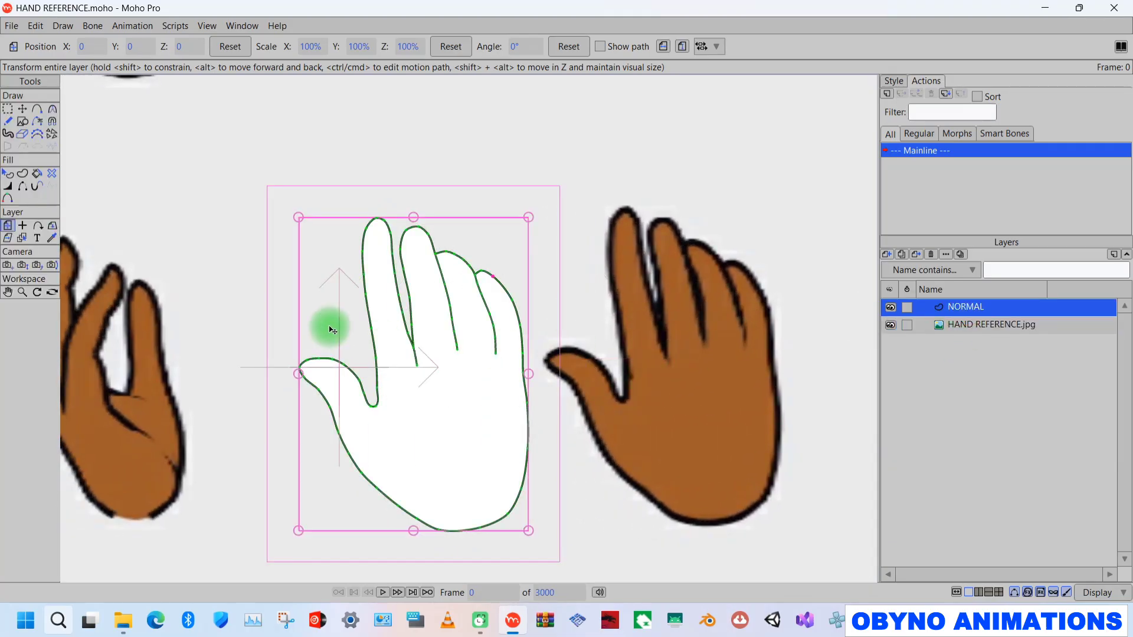
click(9, 175)
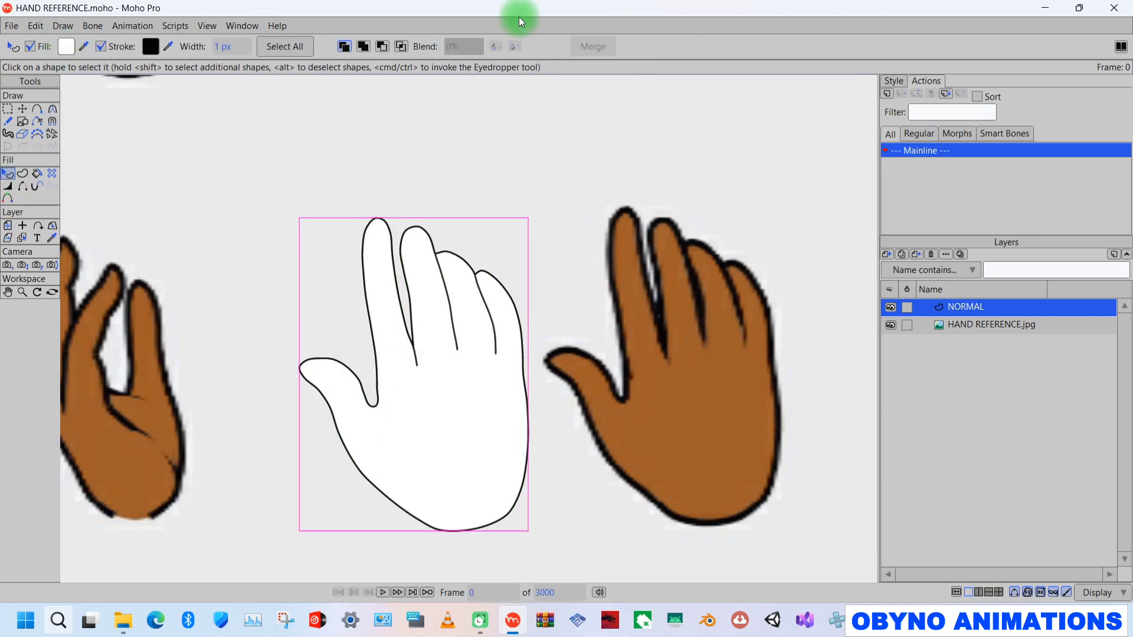
click(891, 82)
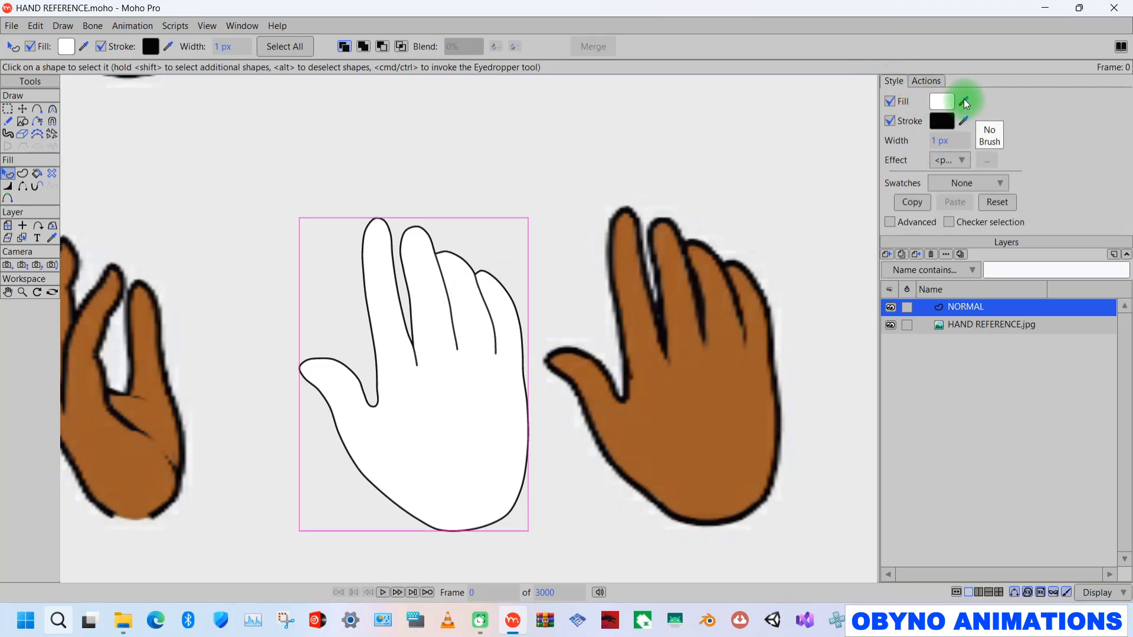
click(946, 100)
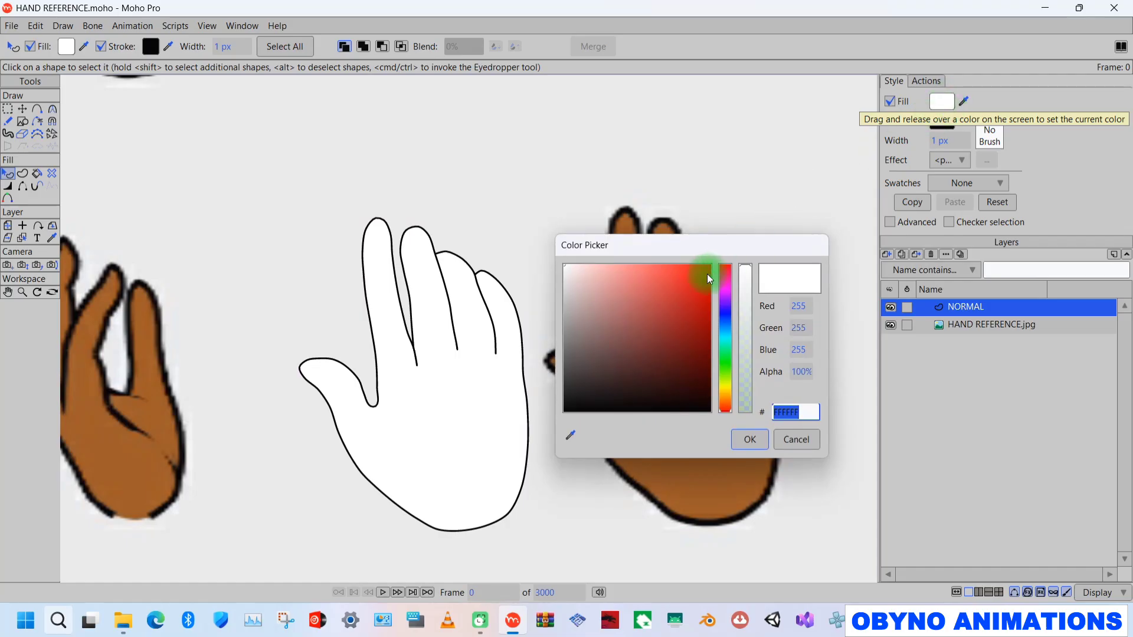
click(709, 279)
click(725, 300)
click(672, 326)
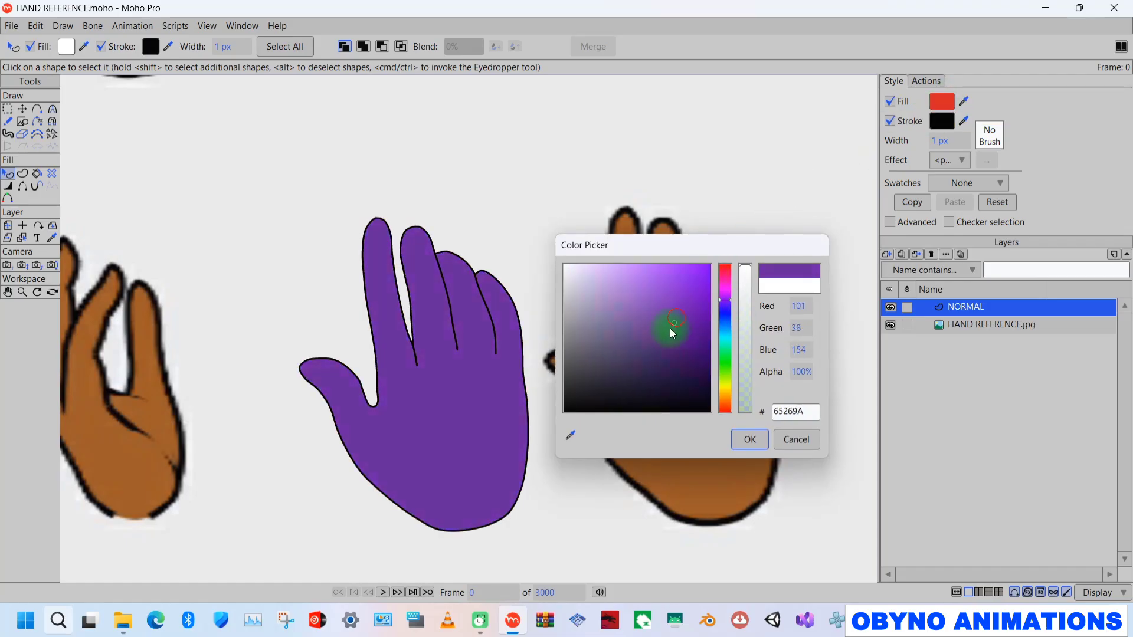
Fill the traced hand with the brown 9F5E2B sampled from the reference palm and set its stroke width to 4 px
drag(708, 245, 734, 77)
click(702, 189)
drag(702, 189, 604, 156)
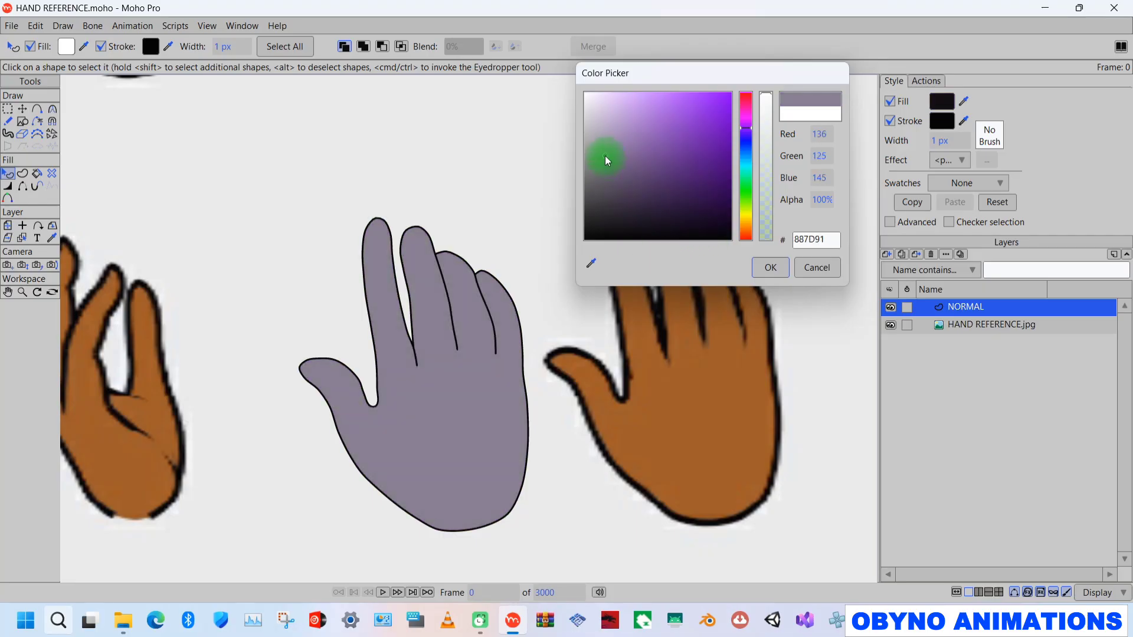
drag(592, 260, 683, 391)
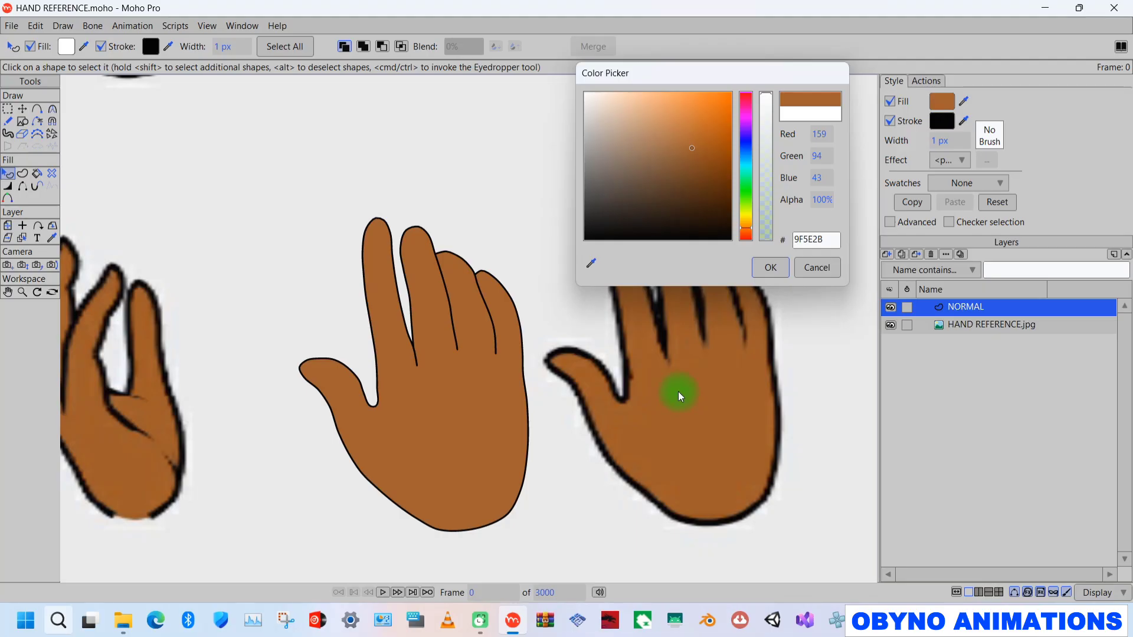
click(769, 268)
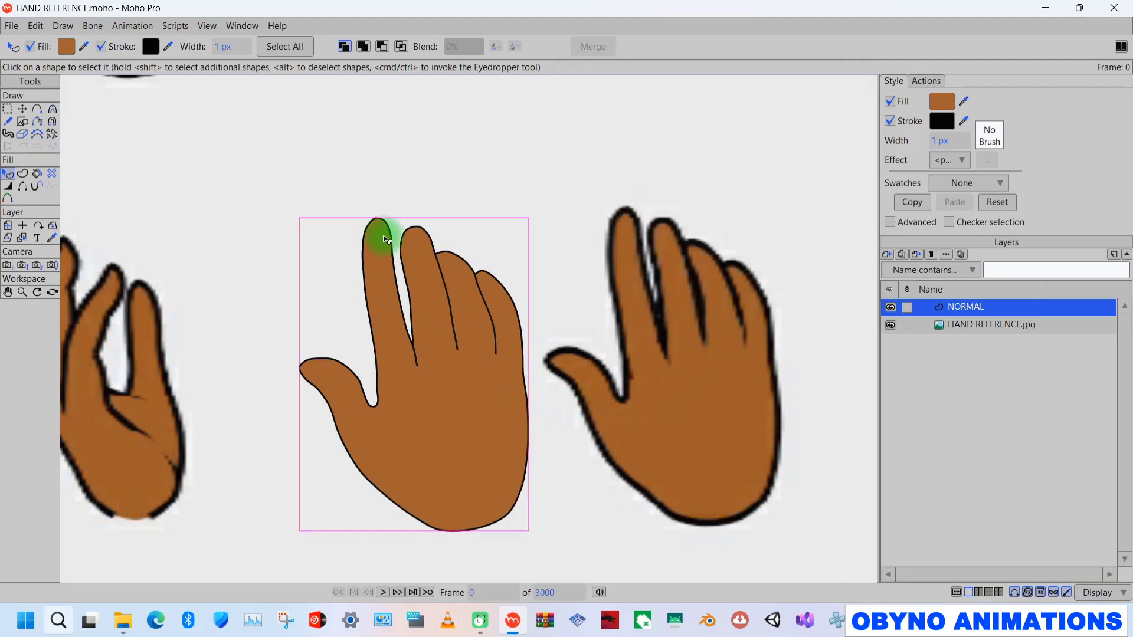
mouse_move(227, 46)
mouse_down()
mouse_move(253, 46)
mouse_move(226, 51)
mouse_move(220, 96)
mouse_up()
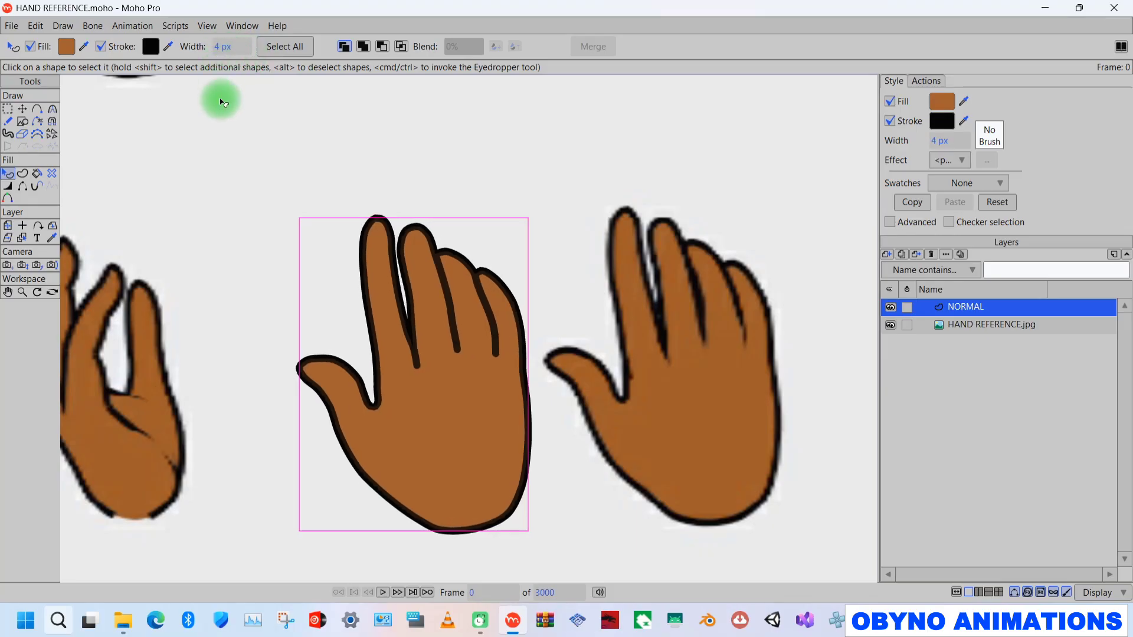
Reposition the HAND REFERENCE.jpg layer relative to the finished hand, to about X 0.2787, Y 0.0854
click(950, 326)
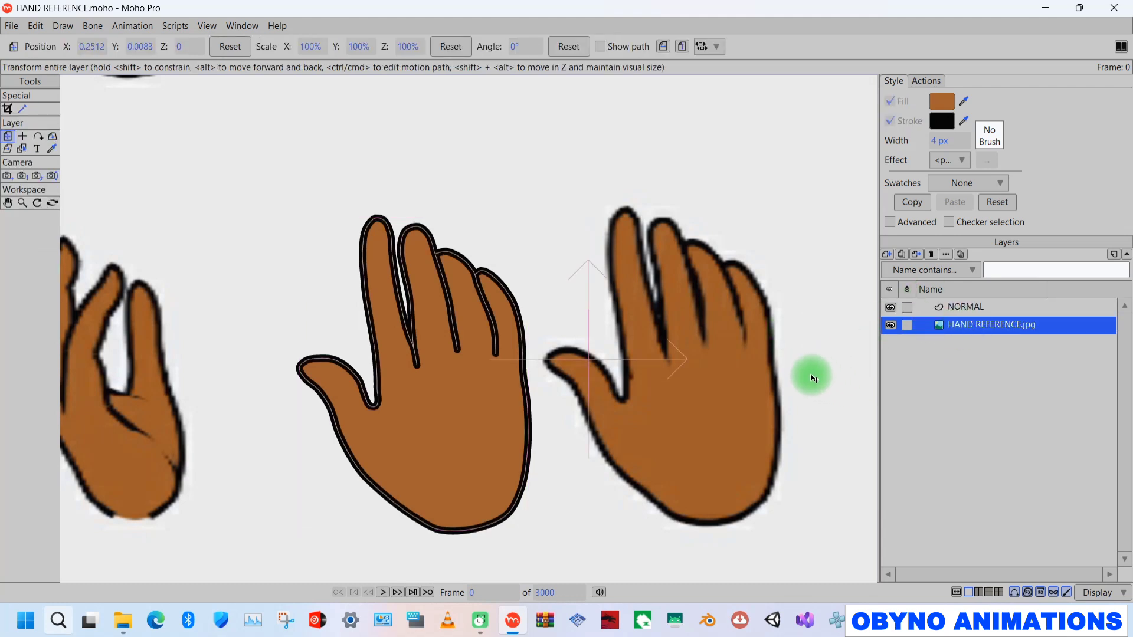
key(space)
drag(422, 355, 269, 295)
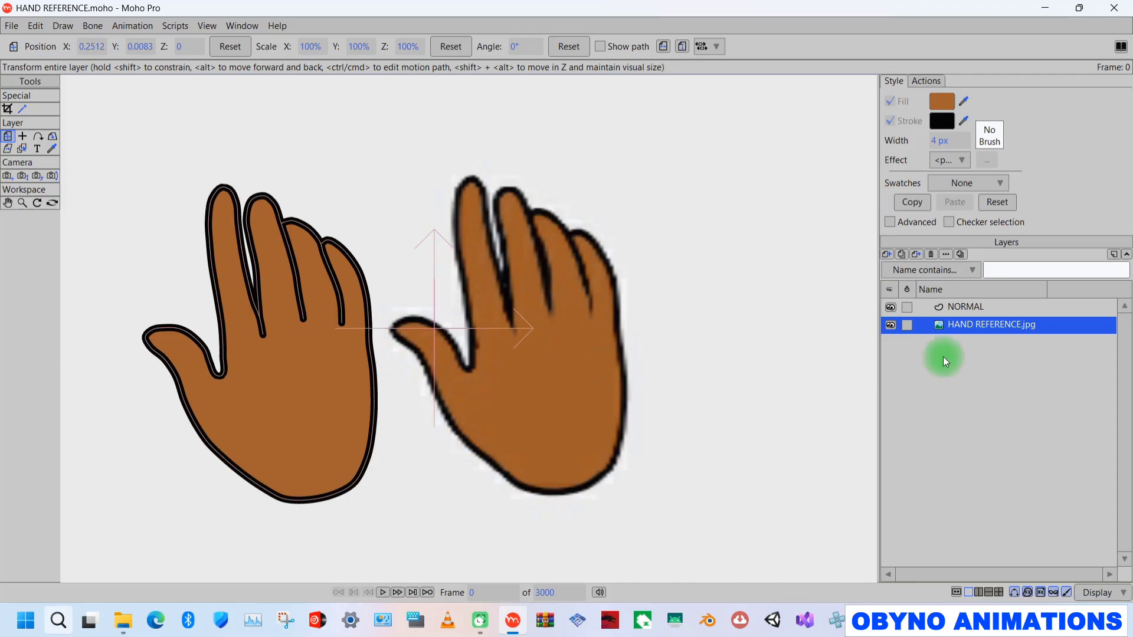
scroll(568, 339, down, 2)
scroll(569, 345, down, 3)
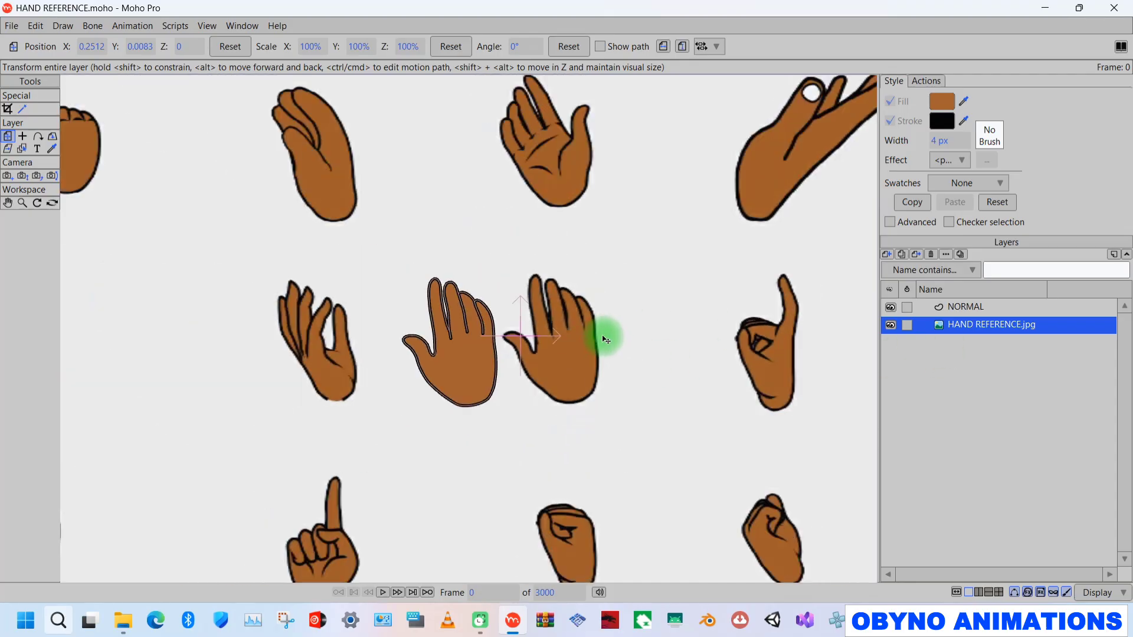
drag(577, 368, 593, 342)
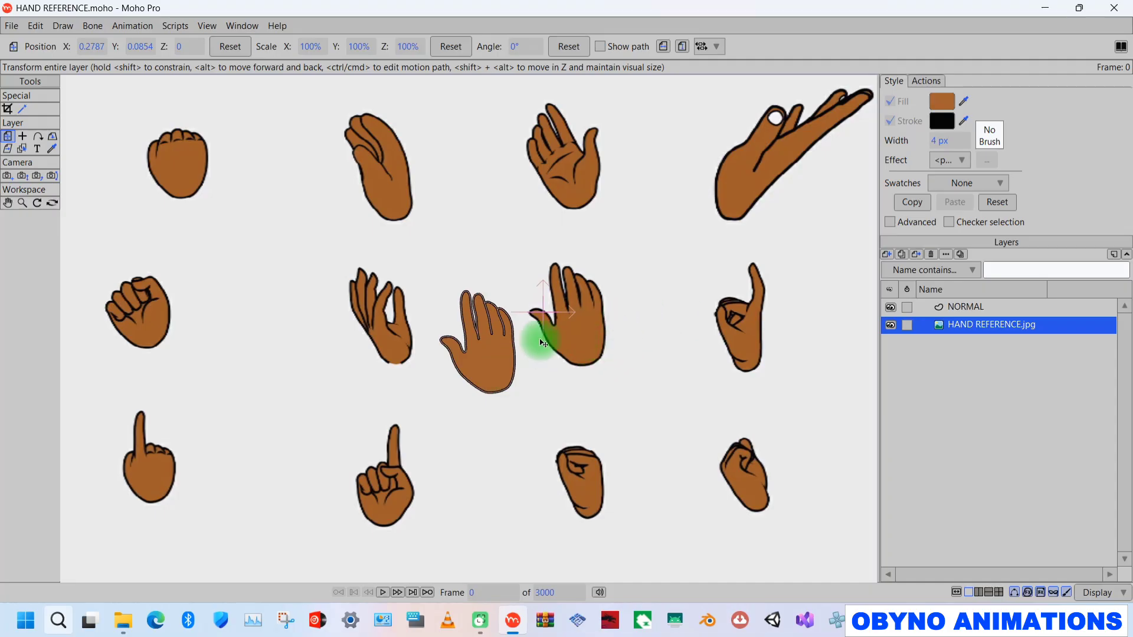